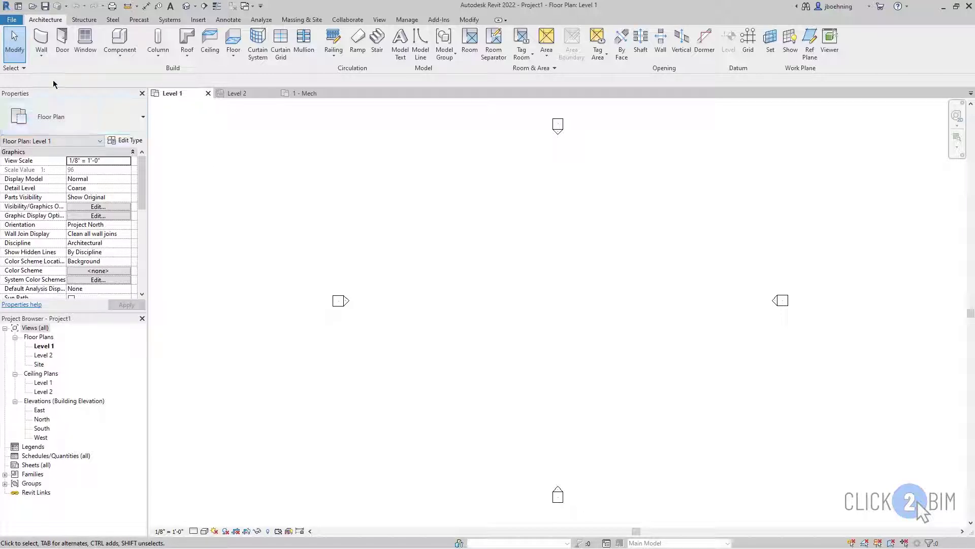
click(41, 41)
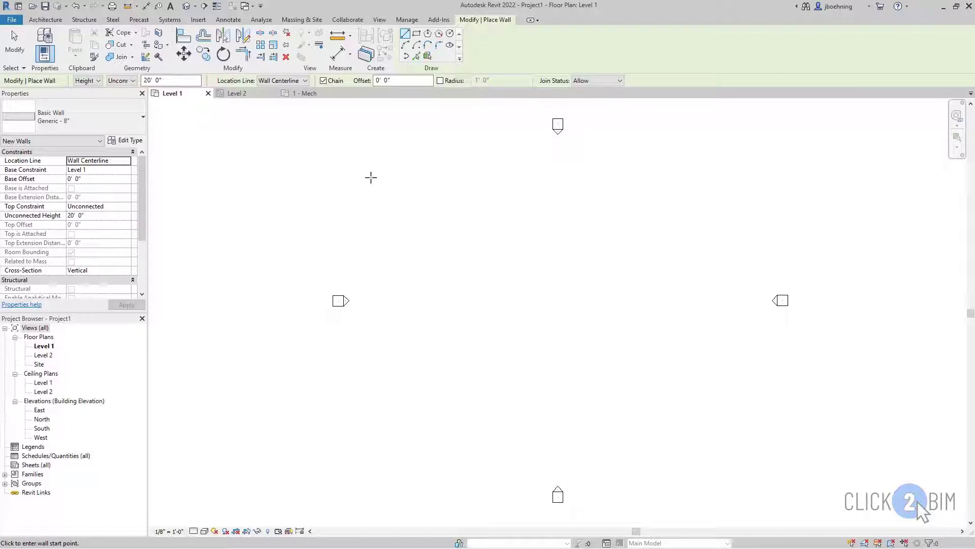
Draw a long horizontal generic wall on Level 1, joined to a 45° diagonal wall running down-right
click(445, 232)
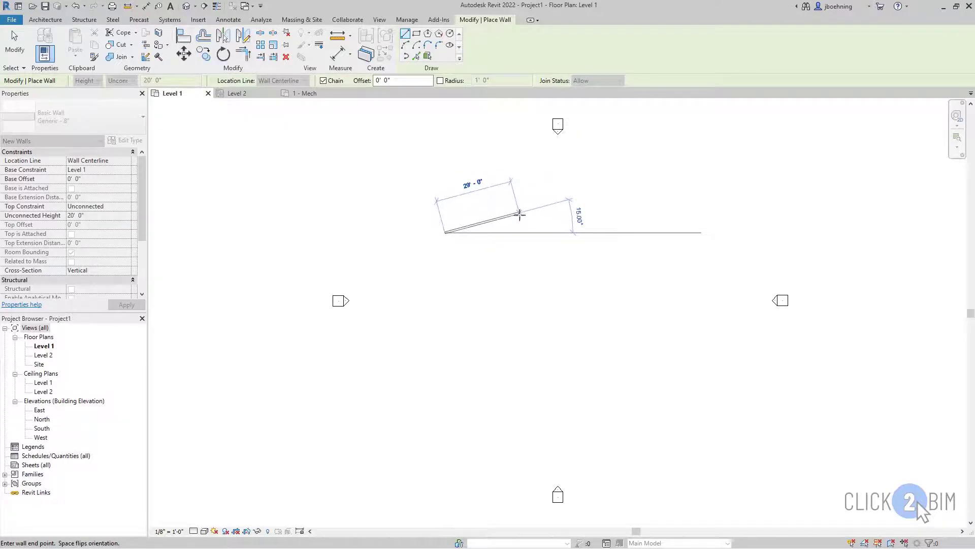
middle_drag(516, 218, 523, 242)
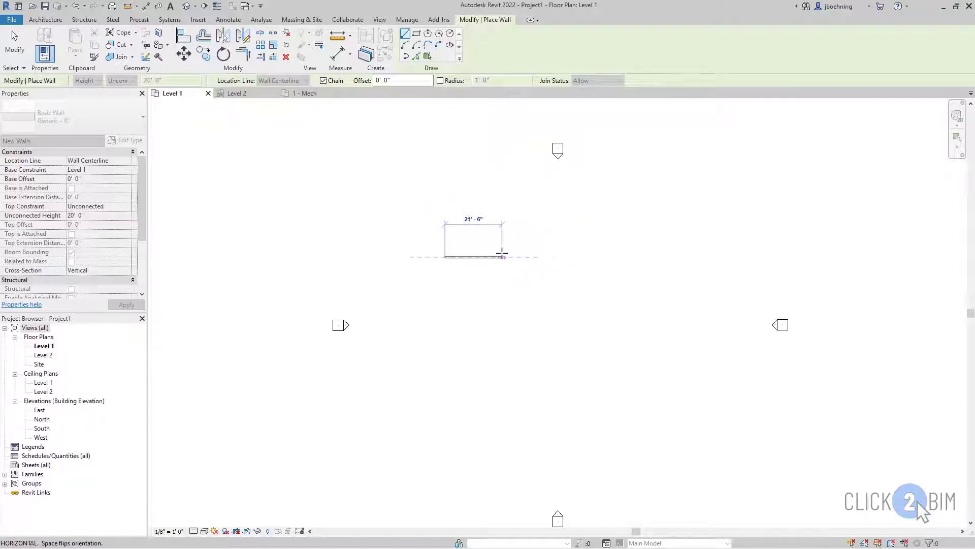
click(545, 255)
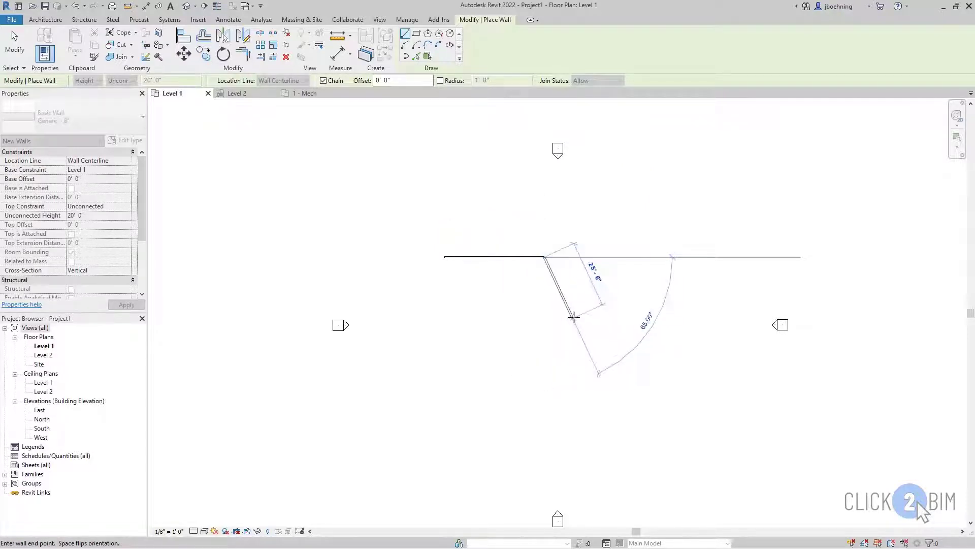
scroll(572, 315, up, 3)
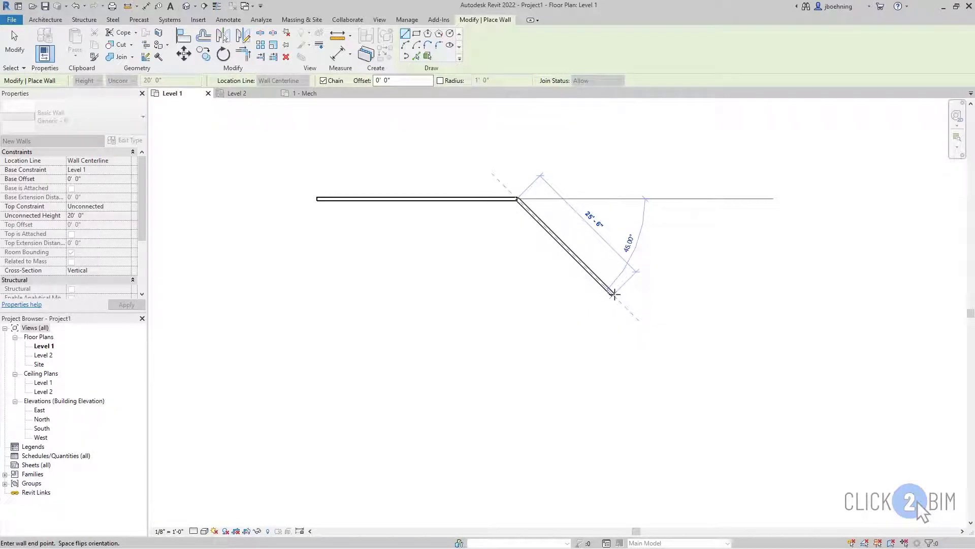
click(617, 295)
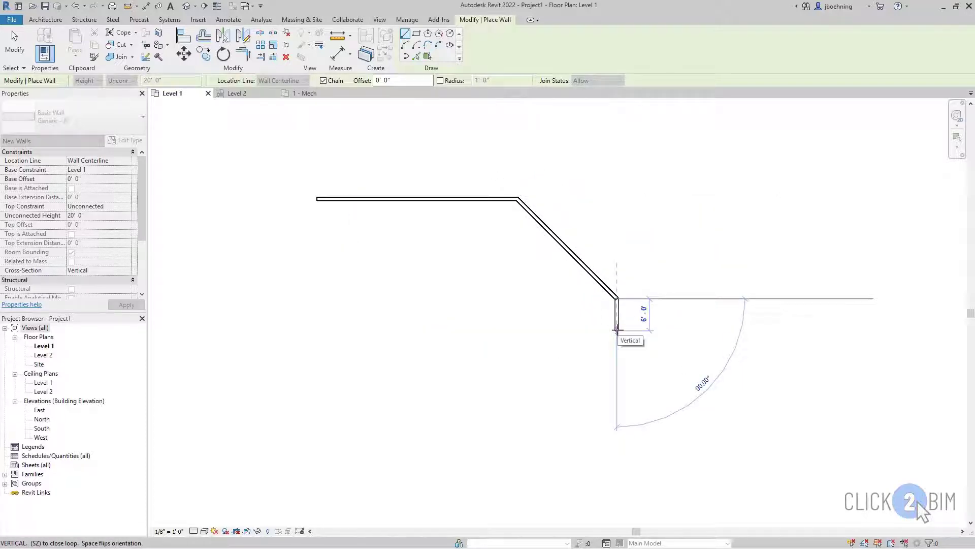
scroll(617, 330, down, 2)
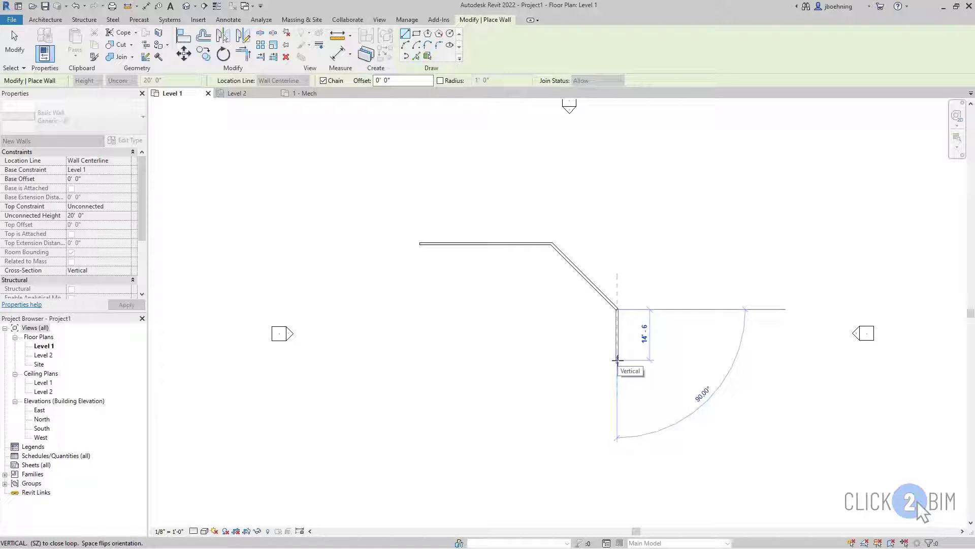
Extend the wall chain with a 10'-0" vertical wall and a 25'-6" bottom wall
text(10)
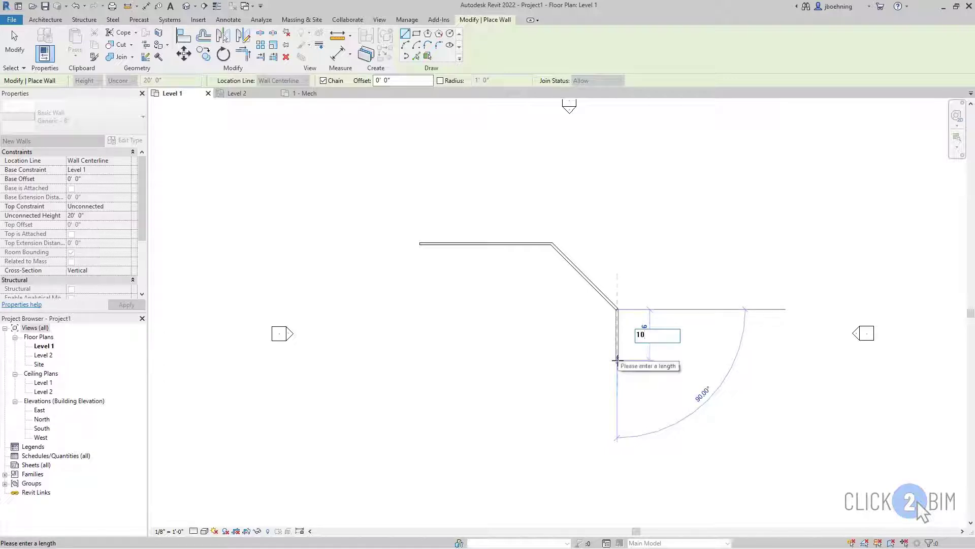
key(Return)
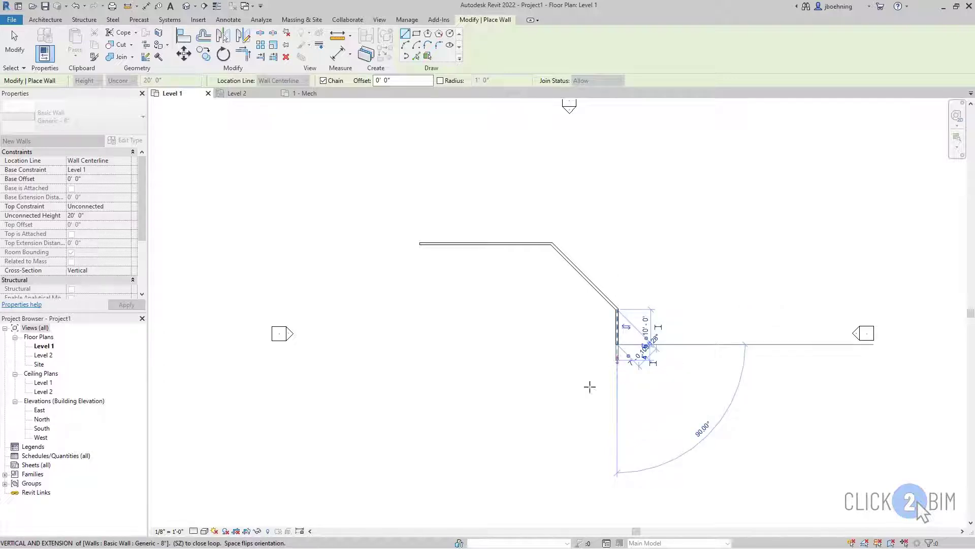
scroll(587, 387, up, 2)
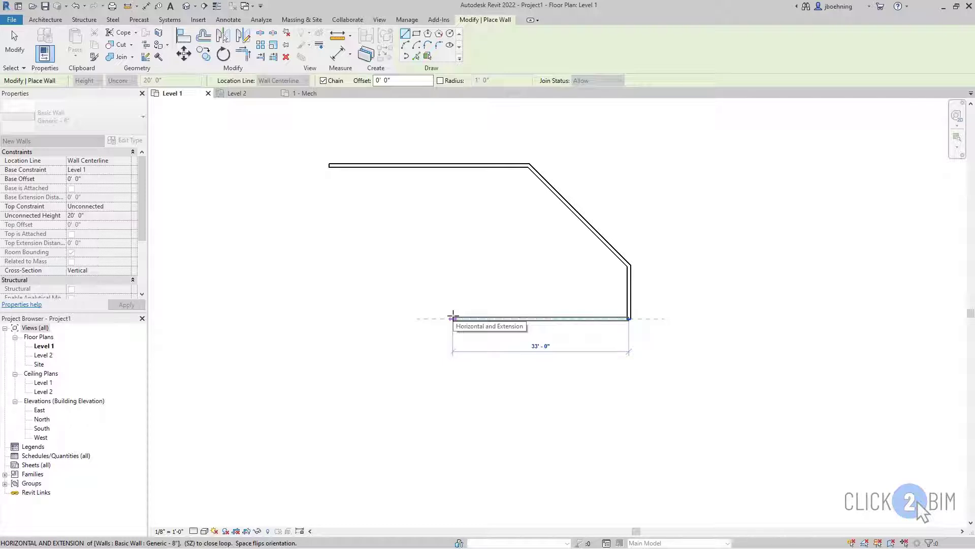
text(25)
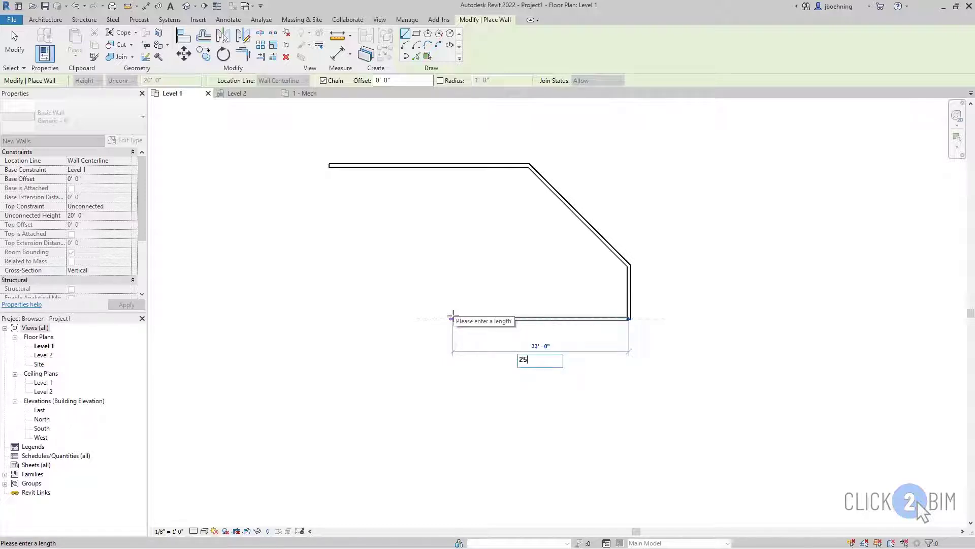
text( 6)
key(Return)
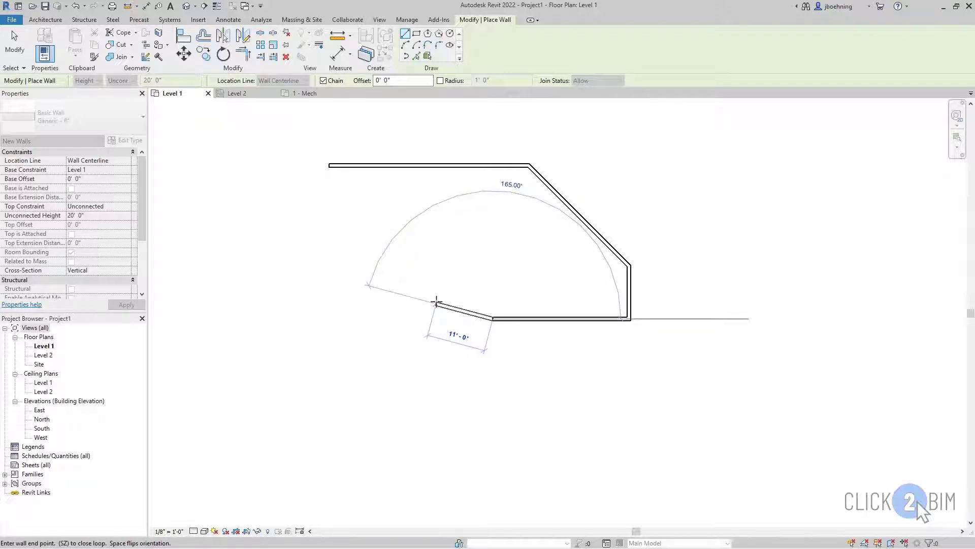
End the chain and draw an L-shaped vertical-and-horizontal wall pair inside the outline
key(Escape)
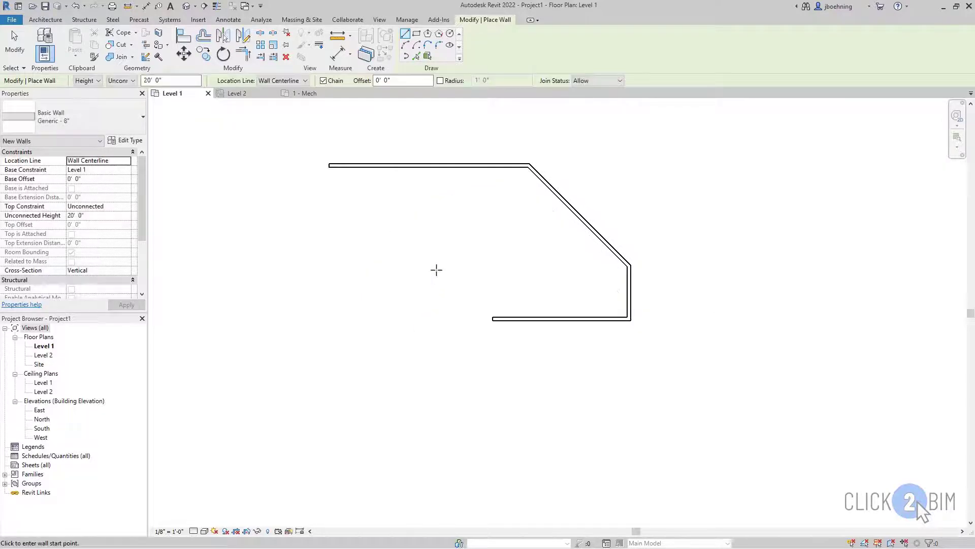
middle_drag(418, 268, 418, 289)
click(369, 237)
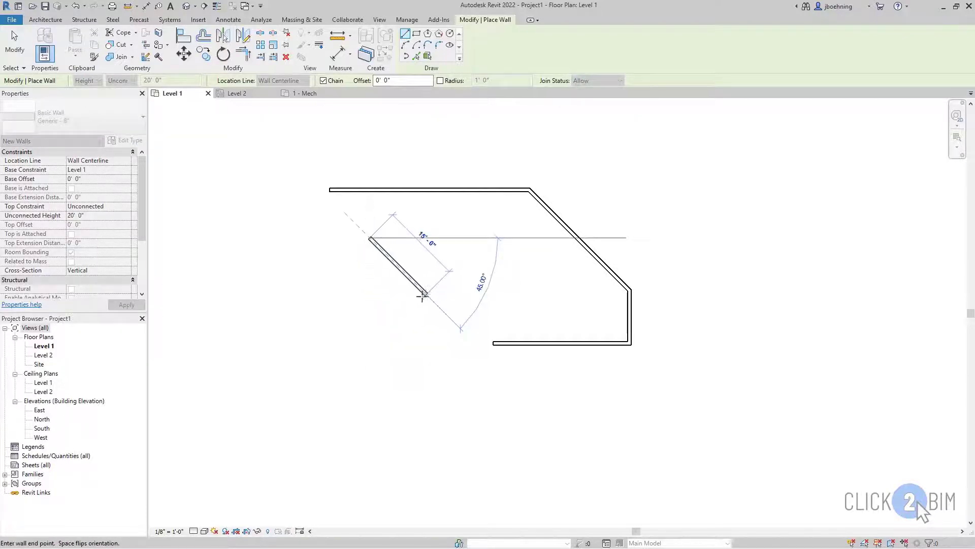
click(375, 305)
click(424, 306)
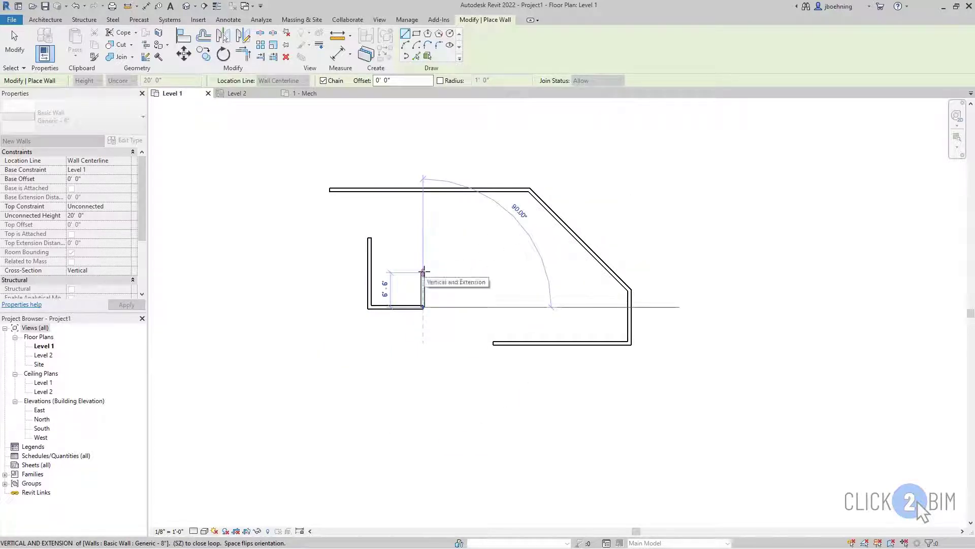
key(Escape)
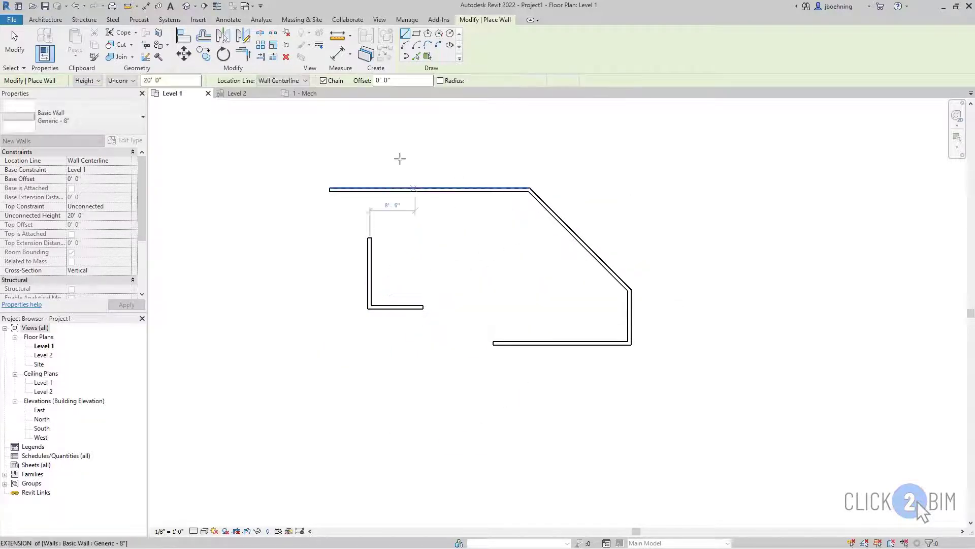
With Chain off, draw two separate horizontal walls above the outline, the upper one 15'-0"
click(323, 80)
click(400, 147)
click(482, 145)
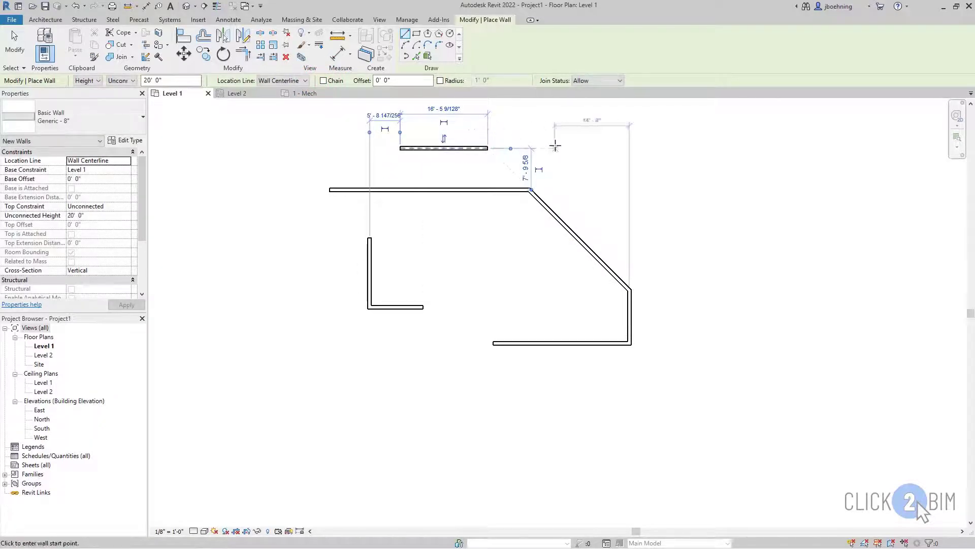
middle_drag(562, 152, 584, 228)
click(524, 160)
click(605, 160)
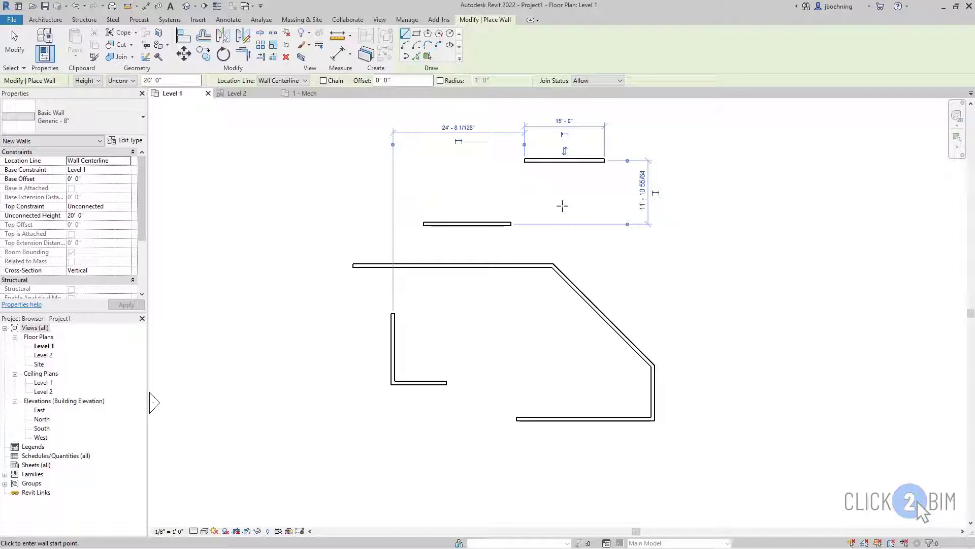
scroll(563, 206, down, 1)
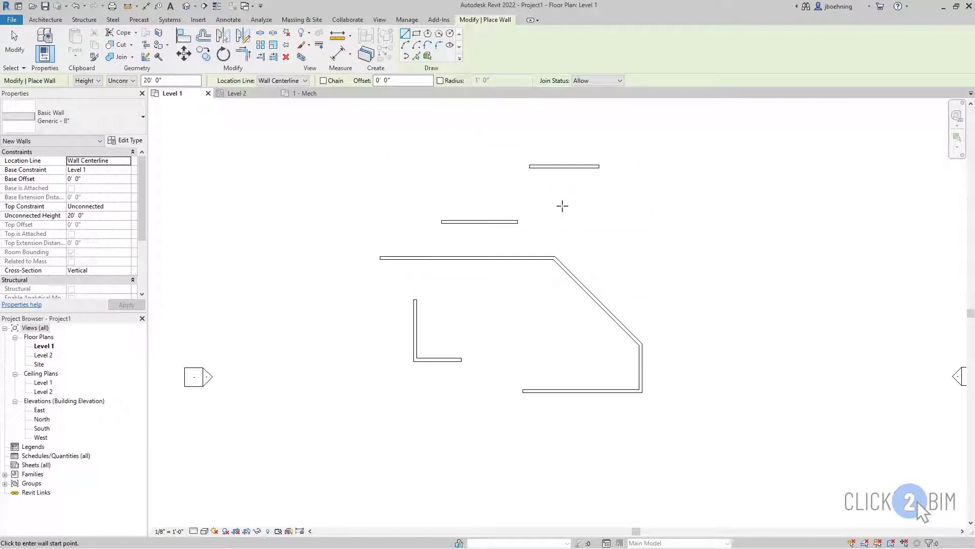
key(Escape)
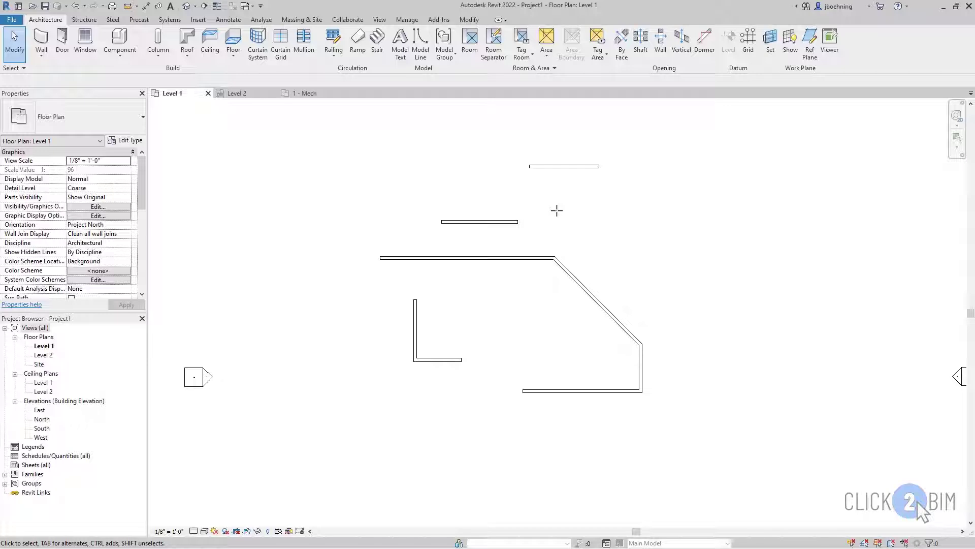
Switch to the Level 2 structural plan and bring up the Structure tools
click(243, 95)
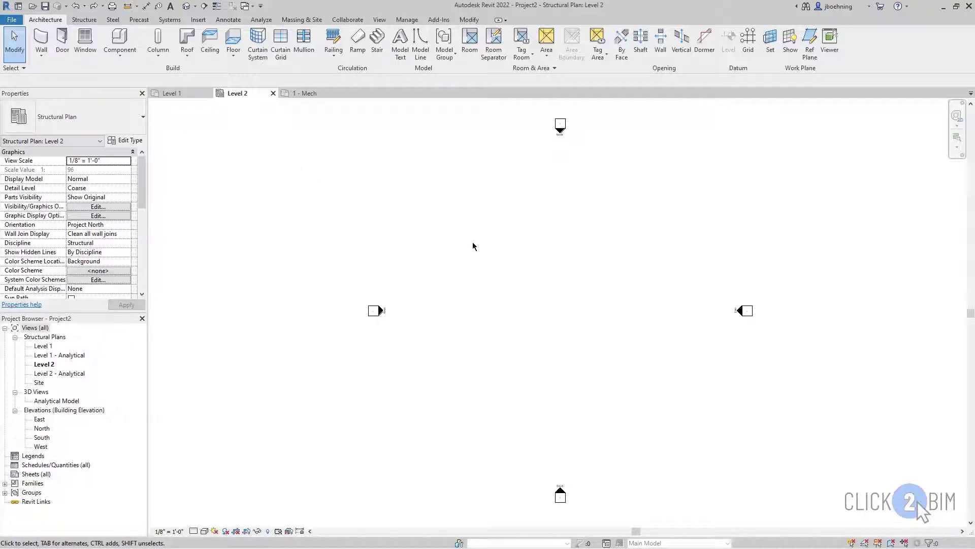
click(85, 20)
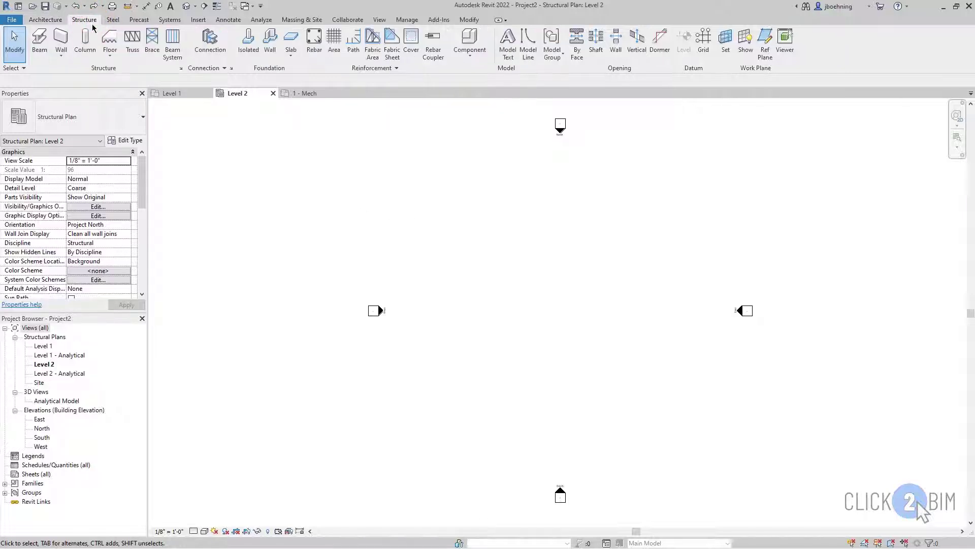
Place a single 36'-0" W12X26 beam horizontally on Level 2
click(43, 60)
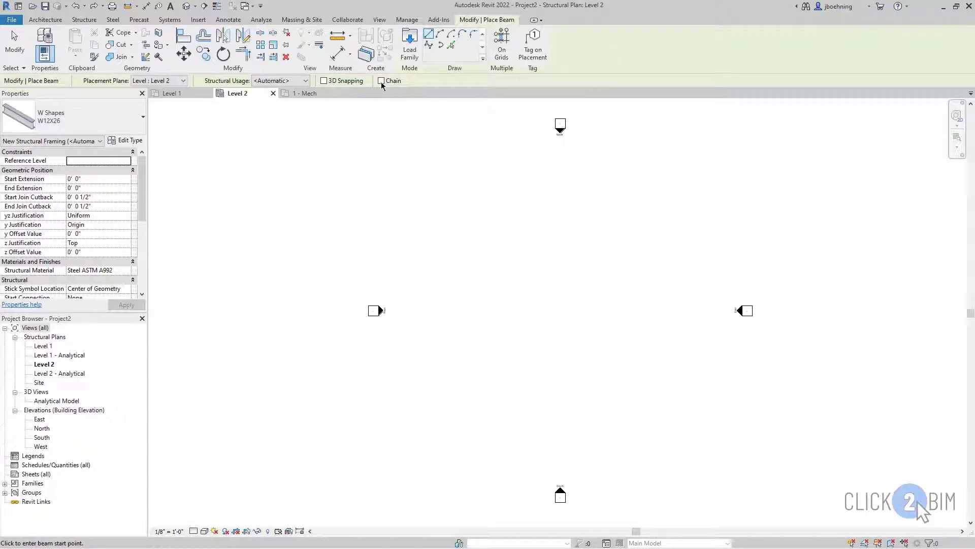
click(507, 216)
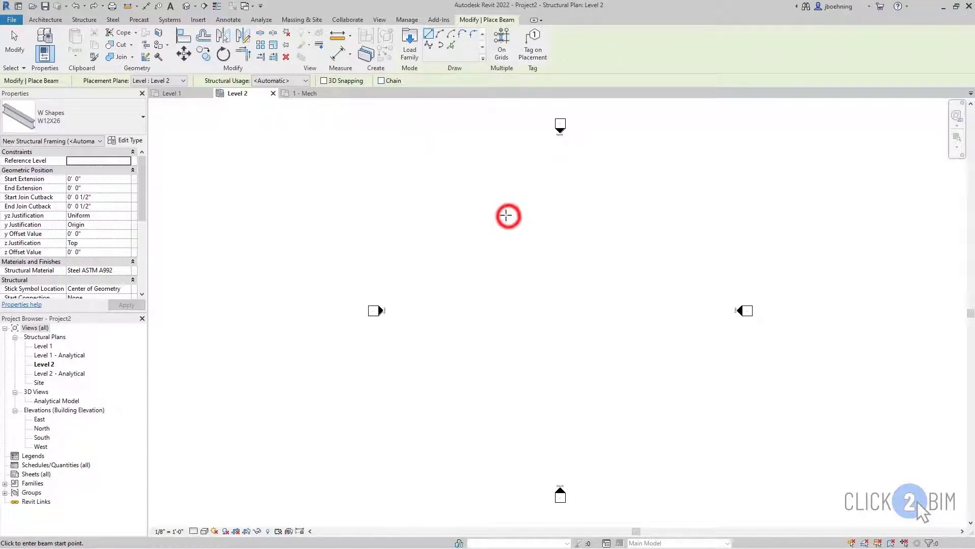
click(599, 216)
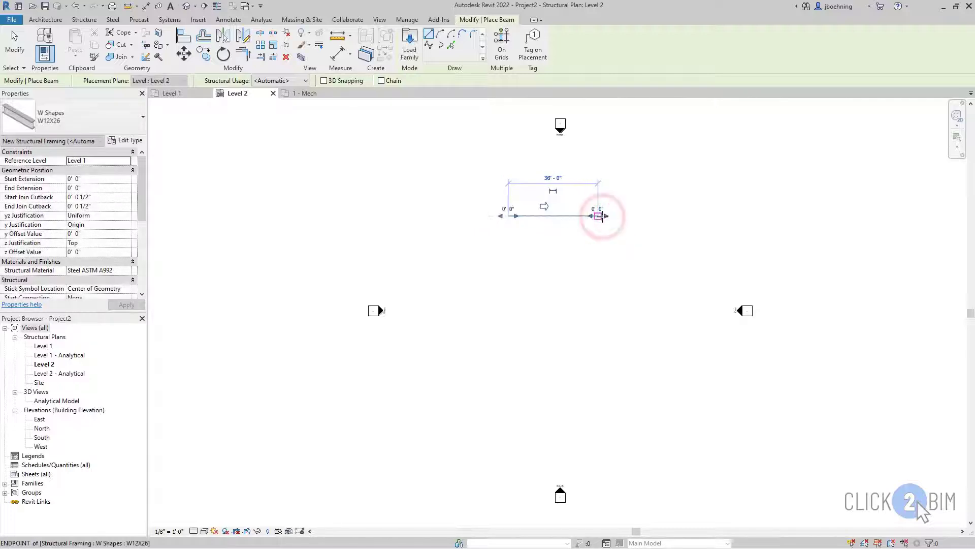
scroll(559, 222, up, 3)
middle_drag(551, 236, 563, 279)
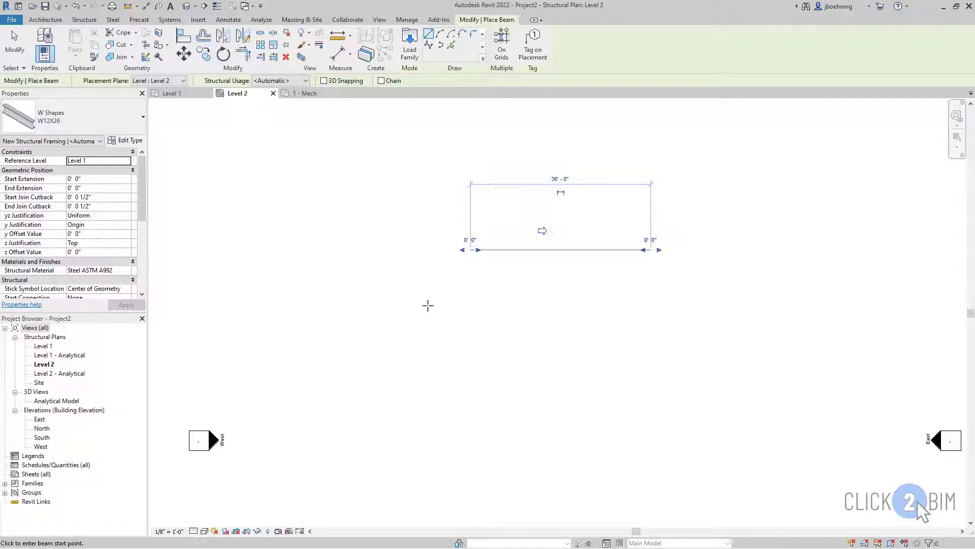
With Chain on, draw a 28'-6" horizontal beam, then a diagonal beam and a vertical beam
click(381, 80)
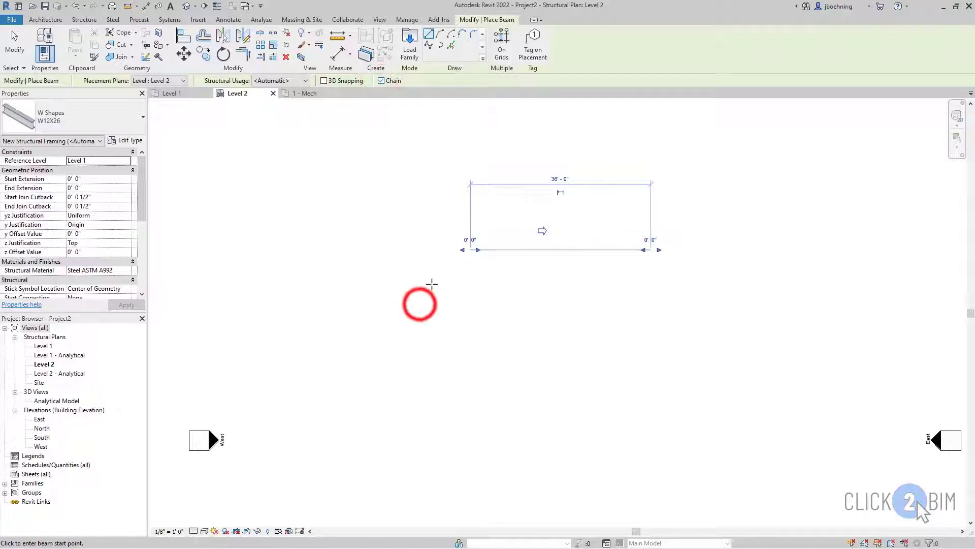
click(419, 304)
click(562, 304)
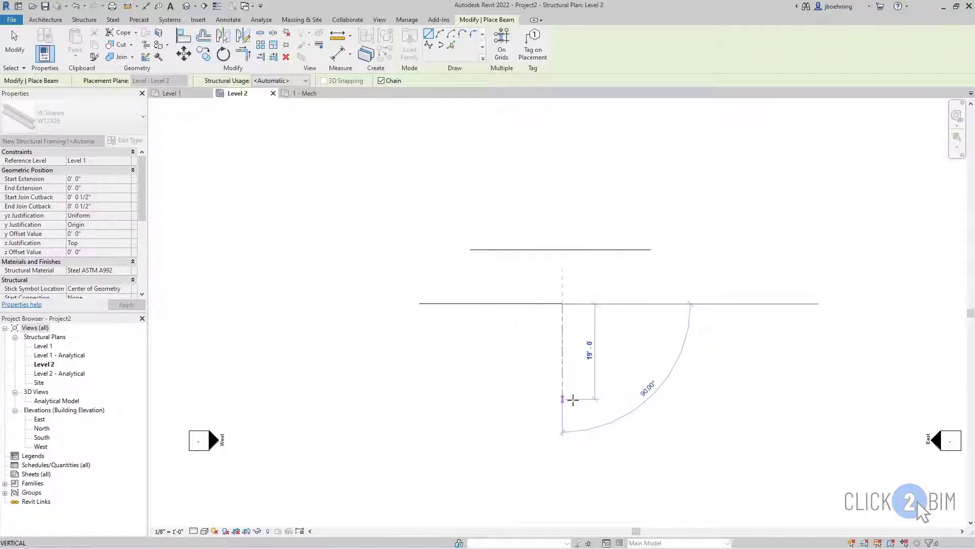
click(650, 393)
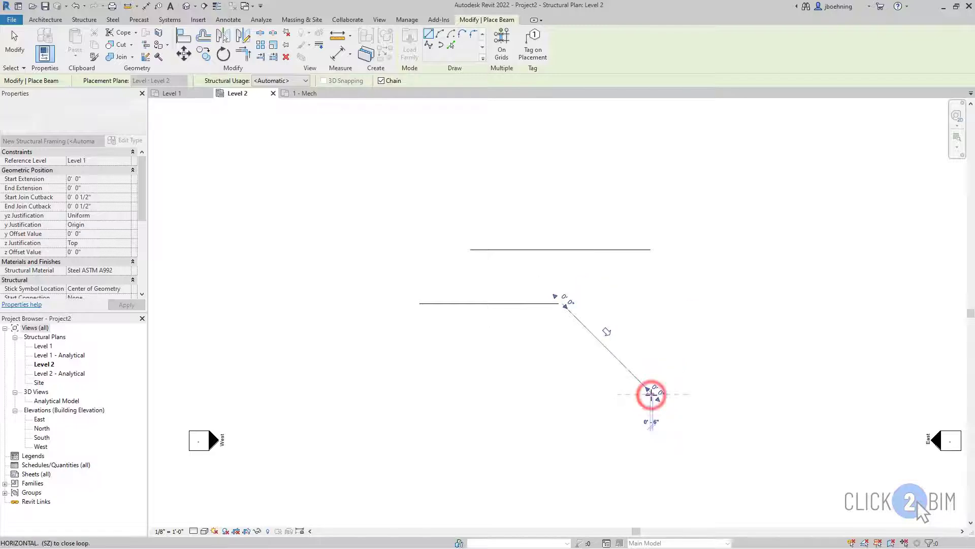
click(654, 476)
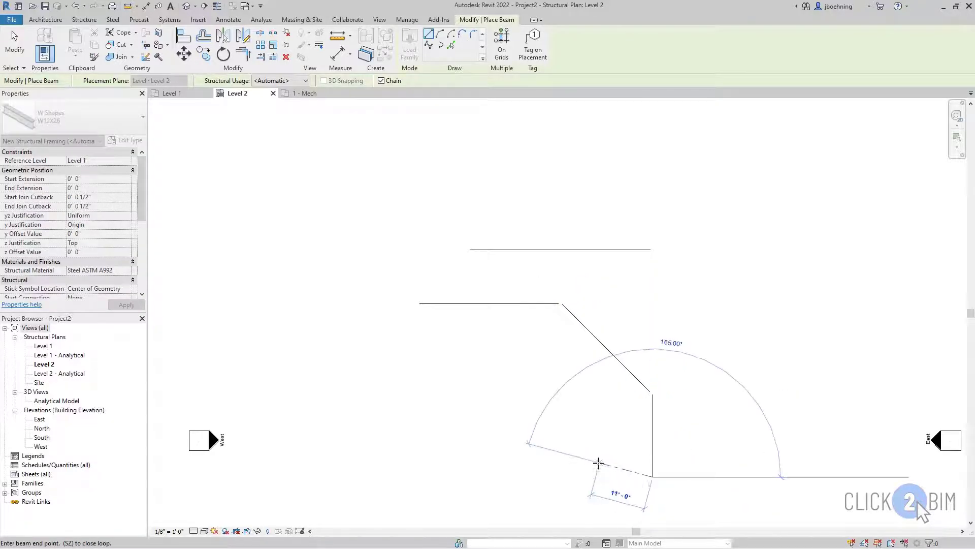
key(Escape)
key(Escape)
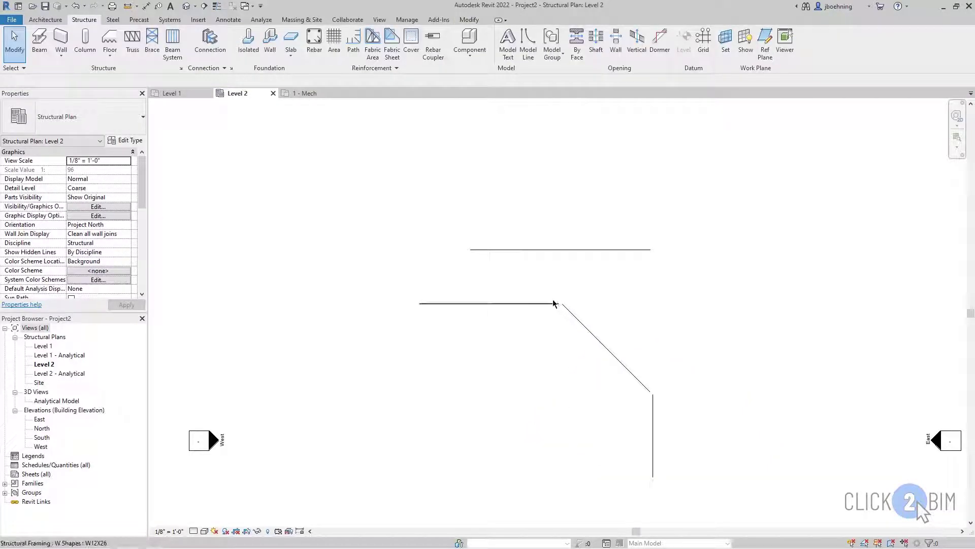
middle_drag(569, 414, 563, 349)
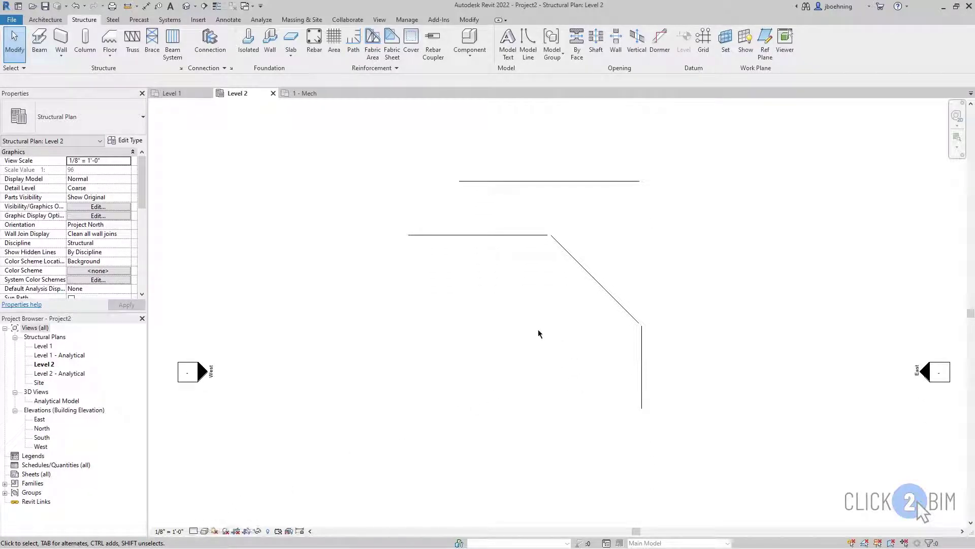
scroll(560, 303, up, 2)
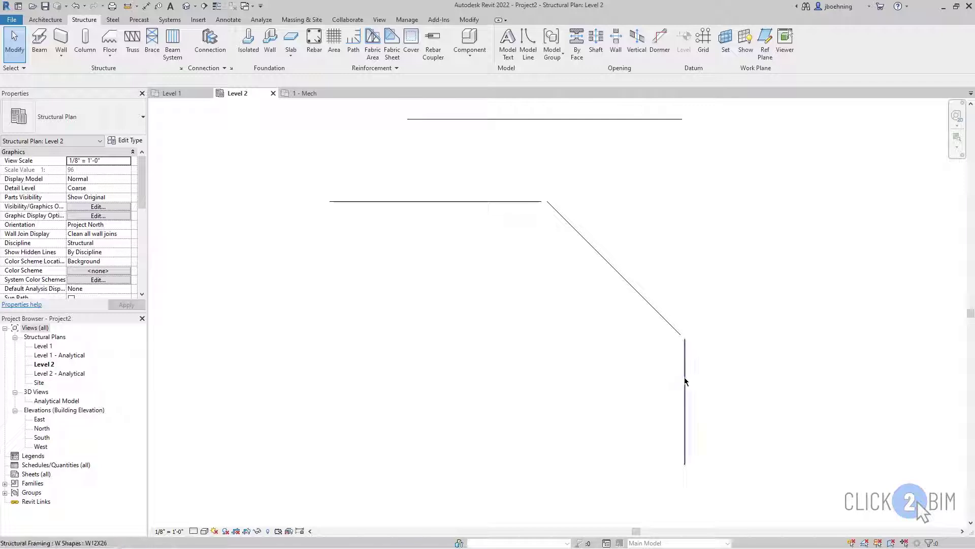
key(Tab)
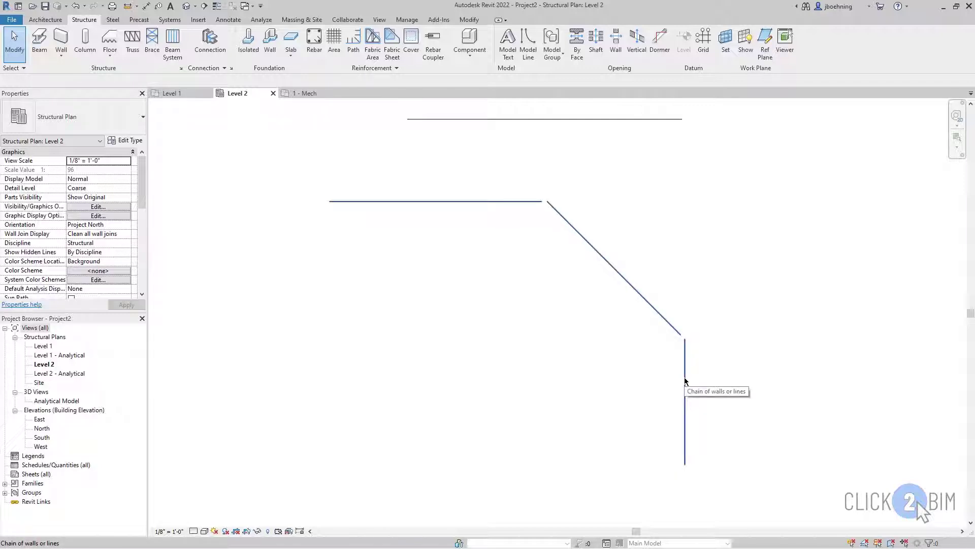
click(685, 380)
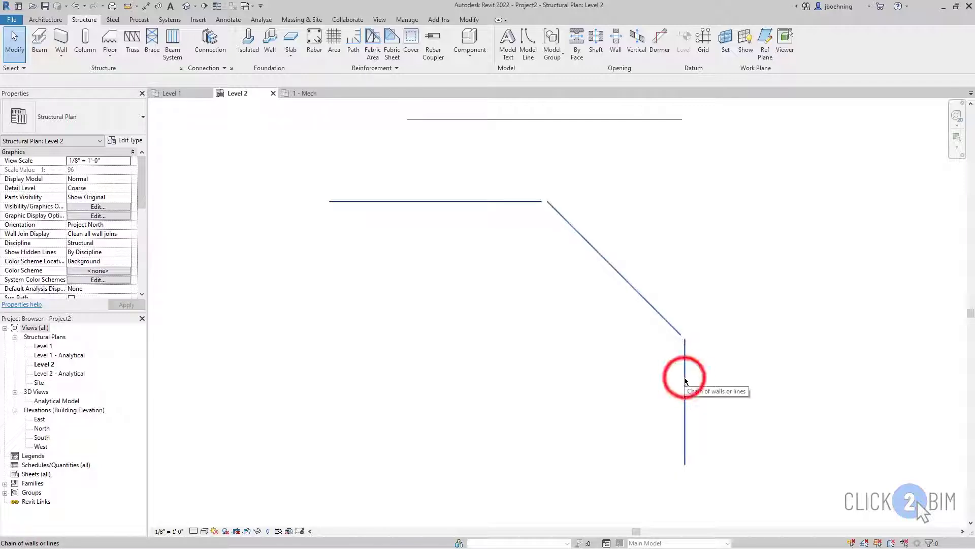
click(558, 370)
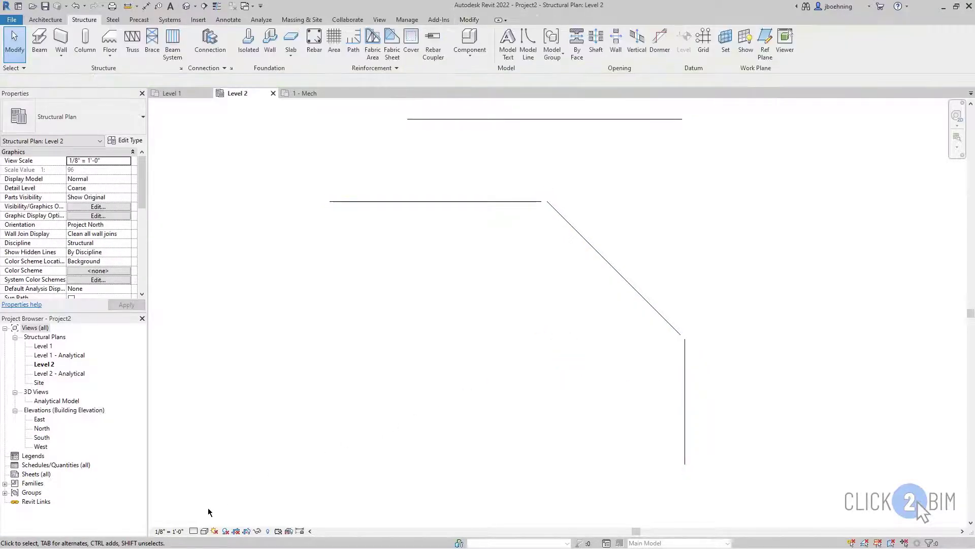
Set the Level 2 view detail level to Fine and zoom in to inspect the double-line beams
click(194, 531)
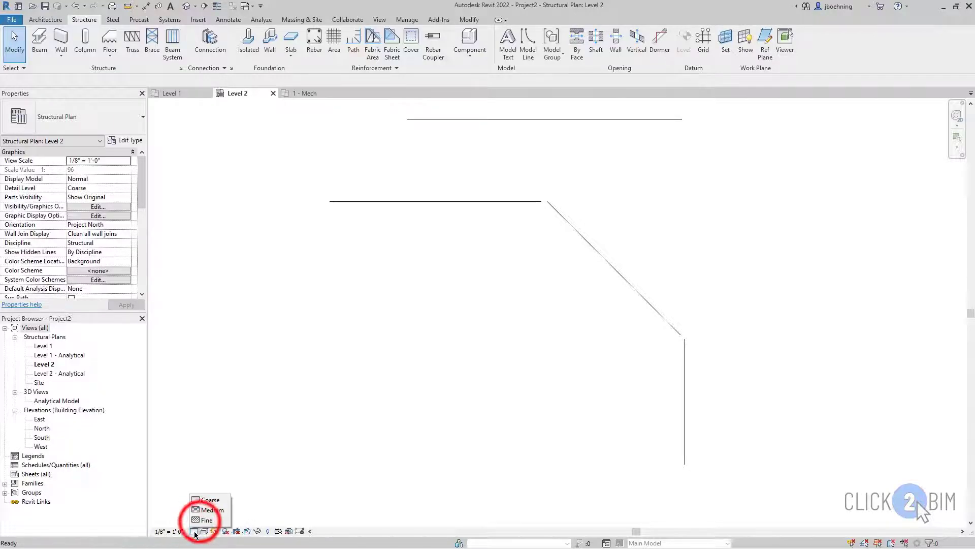
click(202, 523)
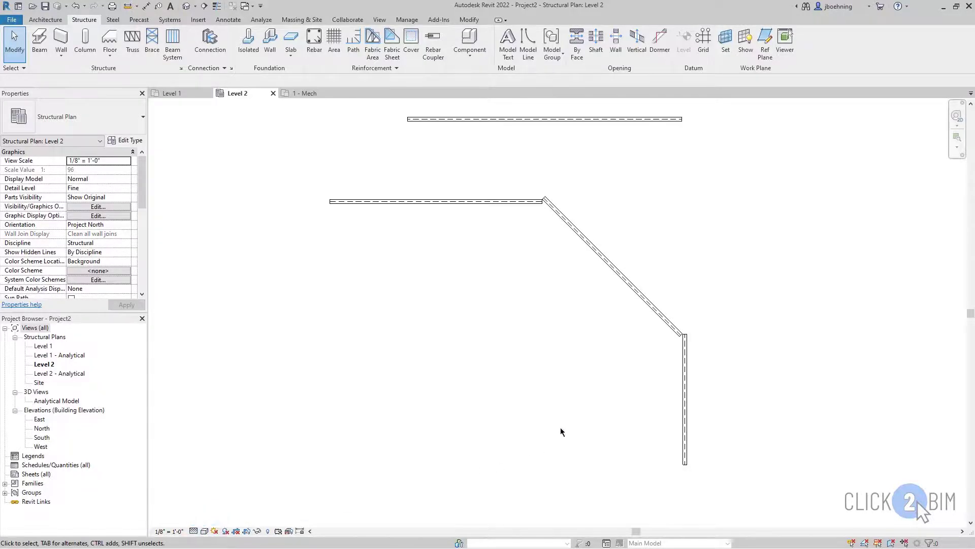
scroll(562, 233, up, 2)
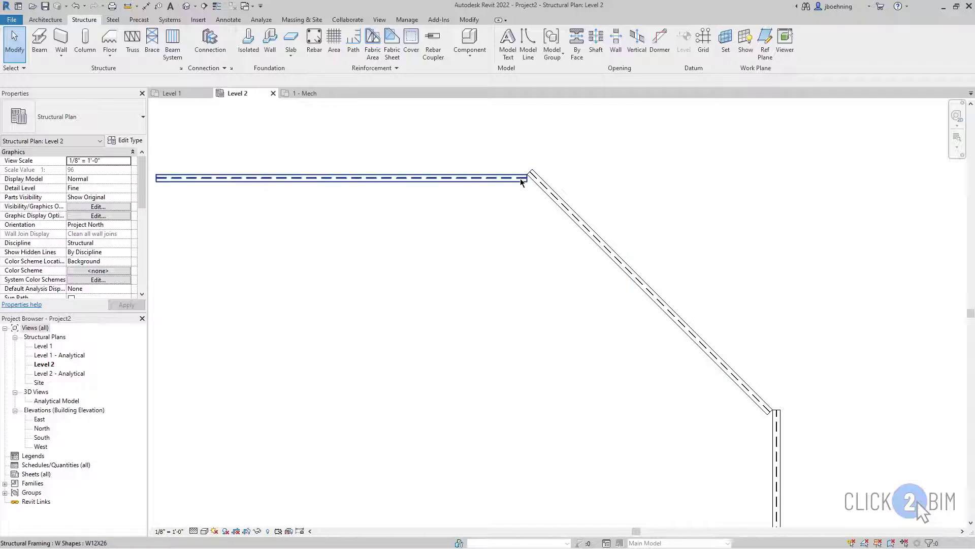
scroll(555, 294, down, 2)
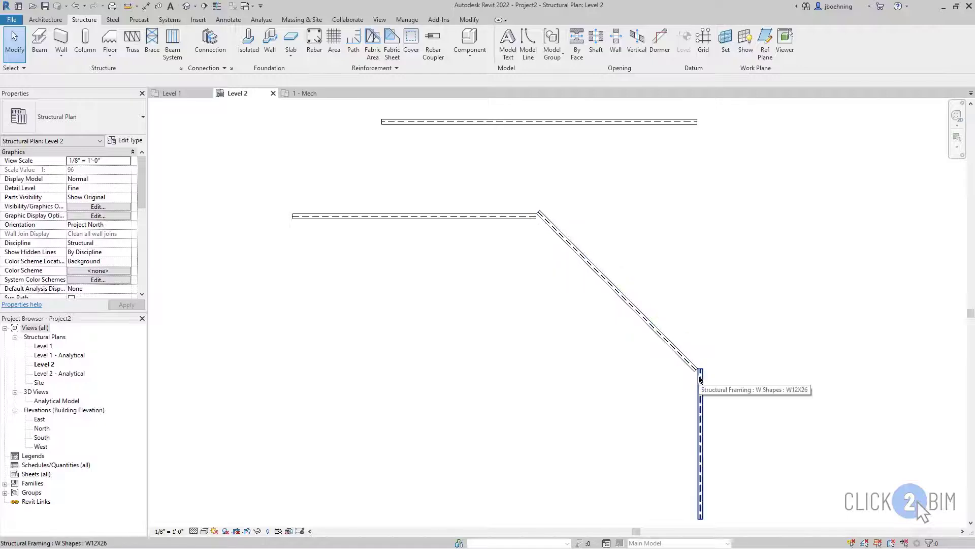
scroll(546, 365, down, 3)
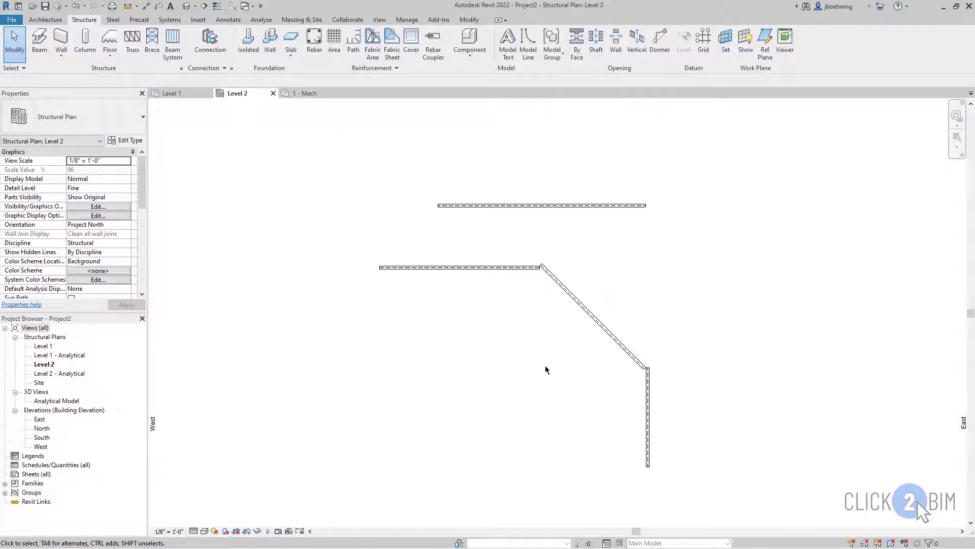
scroll(596, 351, up, 2)
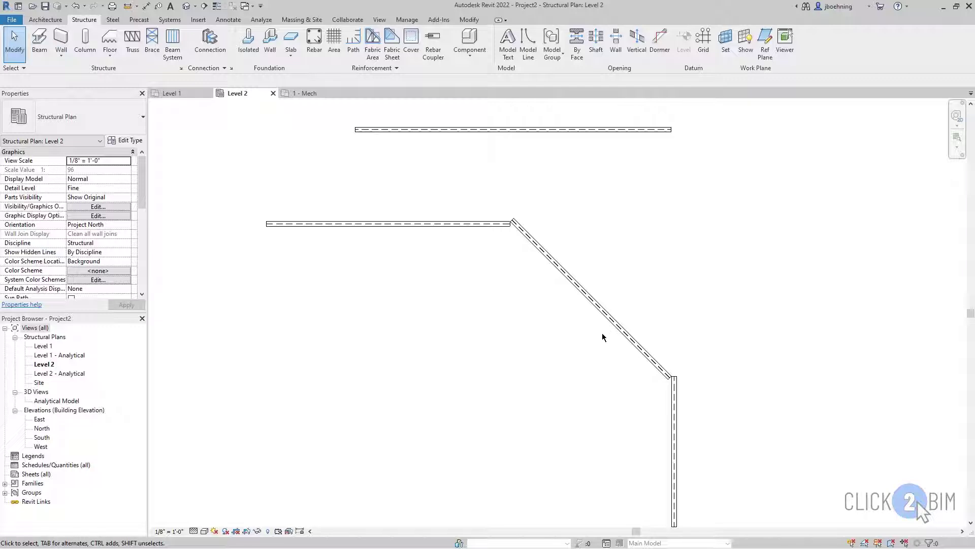
Look over the Level 1 walls, then return to Level 2 and pan toward the West elevation marker
click(173, 93)
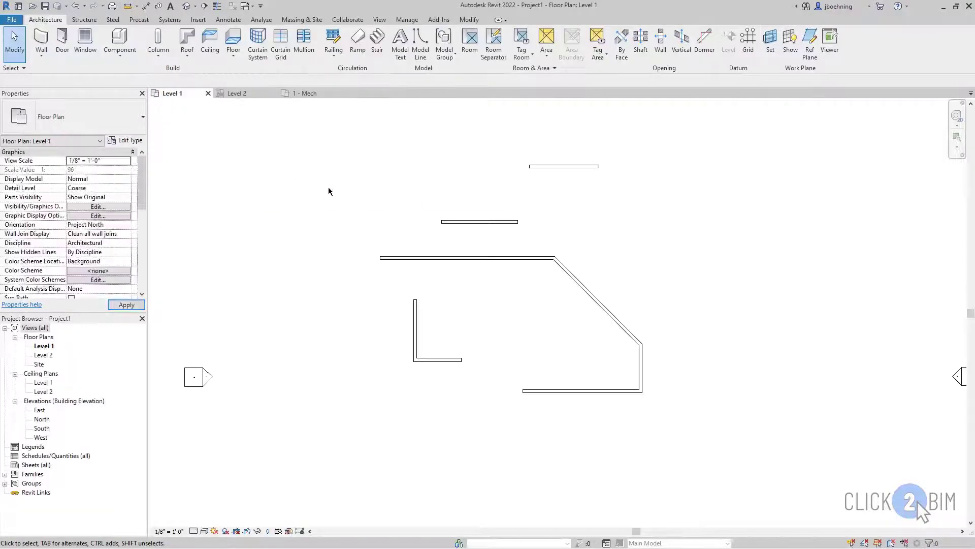
scroll(619, 319, up, 2)
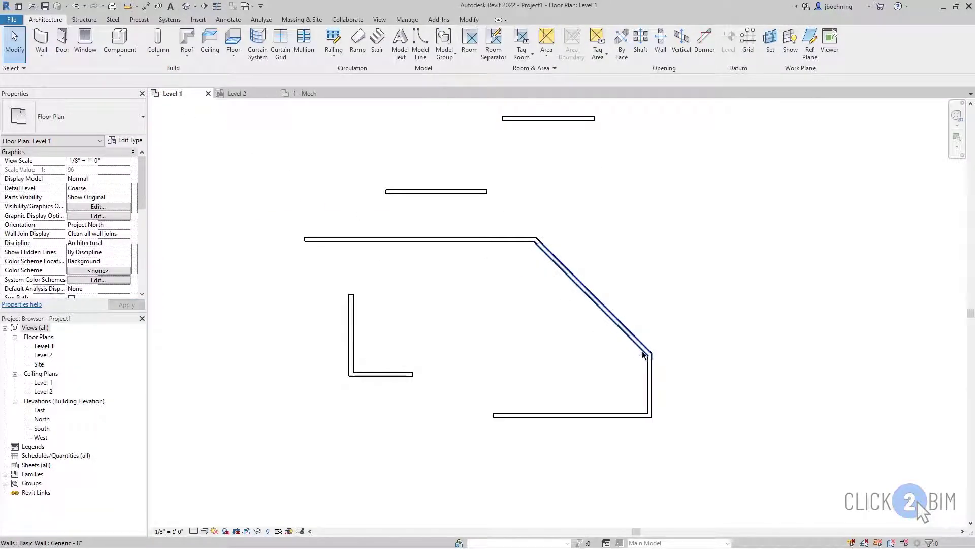
click(240, 94)
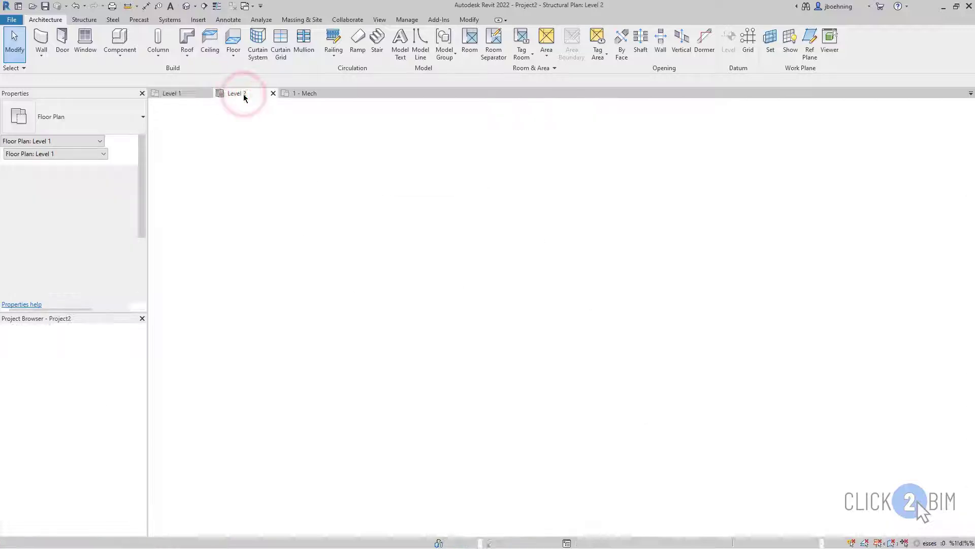
scroll(478, 331, down, 2)
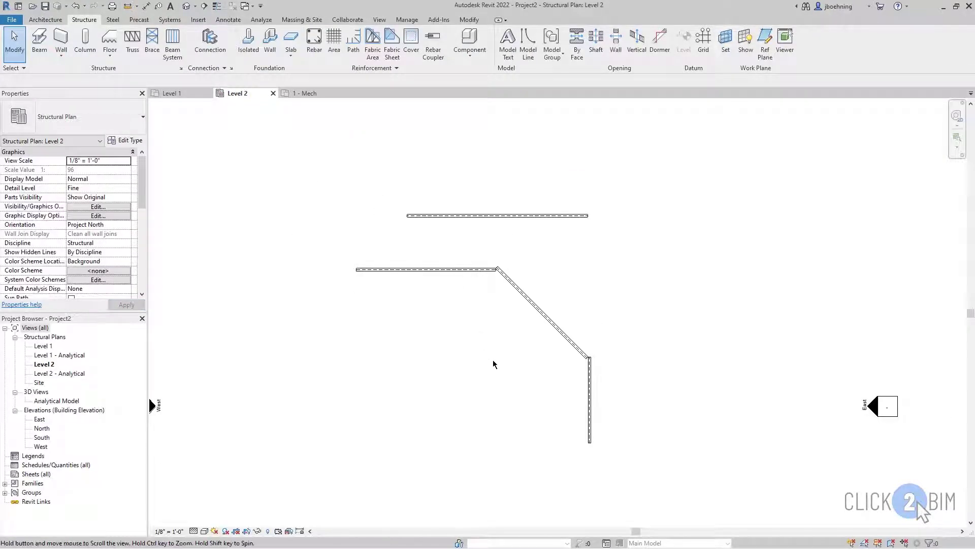
middle_drag(493, 364, 532, 329)
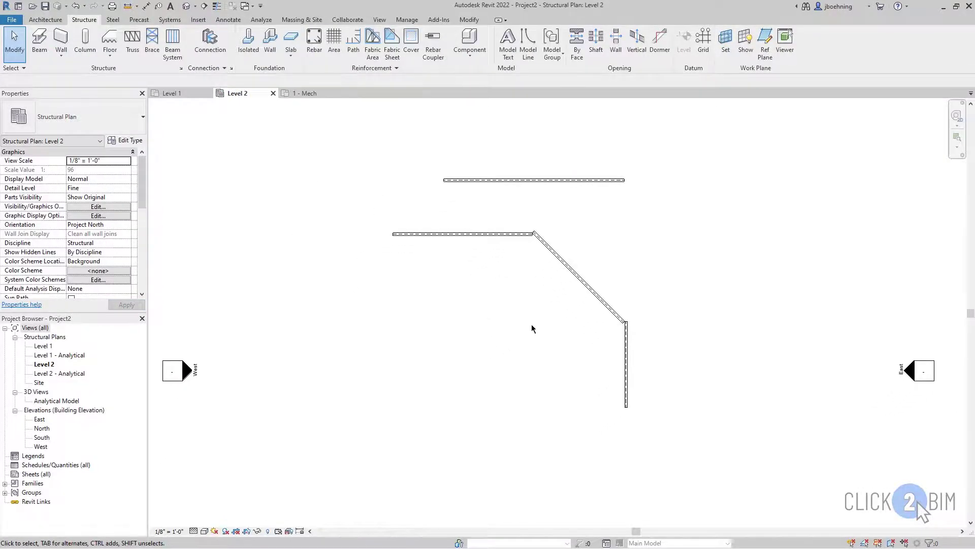
Open the 1 - Mech floor plan and bring up the Systems duct tools
click(311, 95)
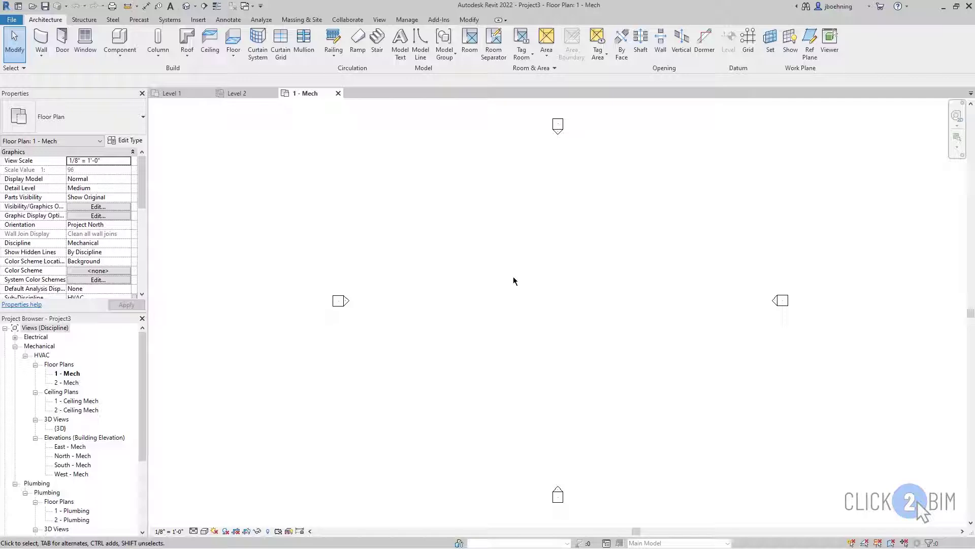
click(171, 22)
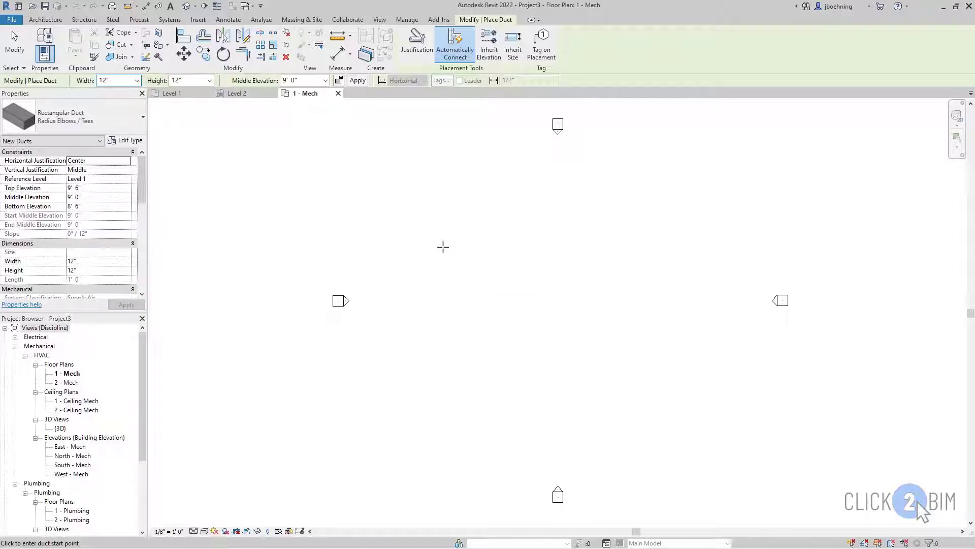
Draw a stepped 12" × 12" duct: right about 23'-6", down, across, down, and a final horizontal leg
click(429, 241)
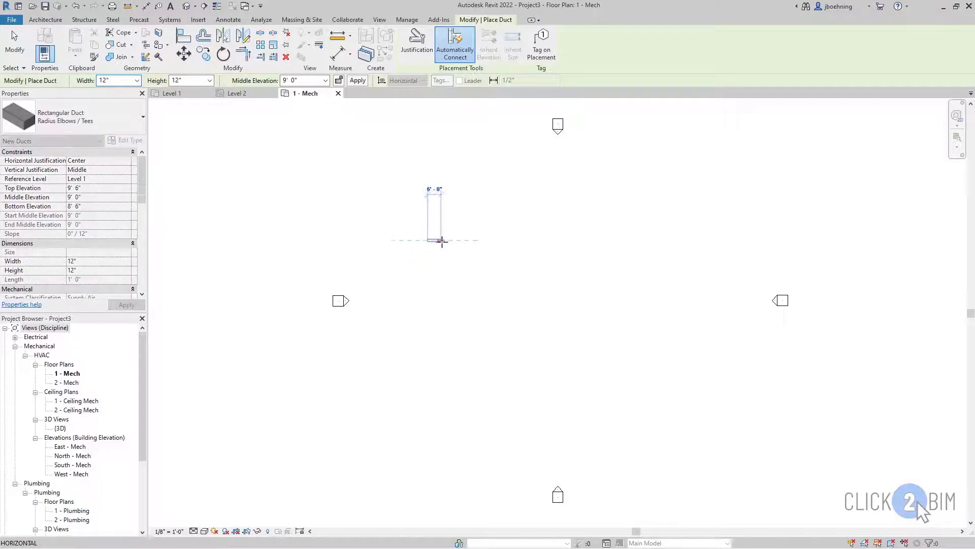
click(490, 240)
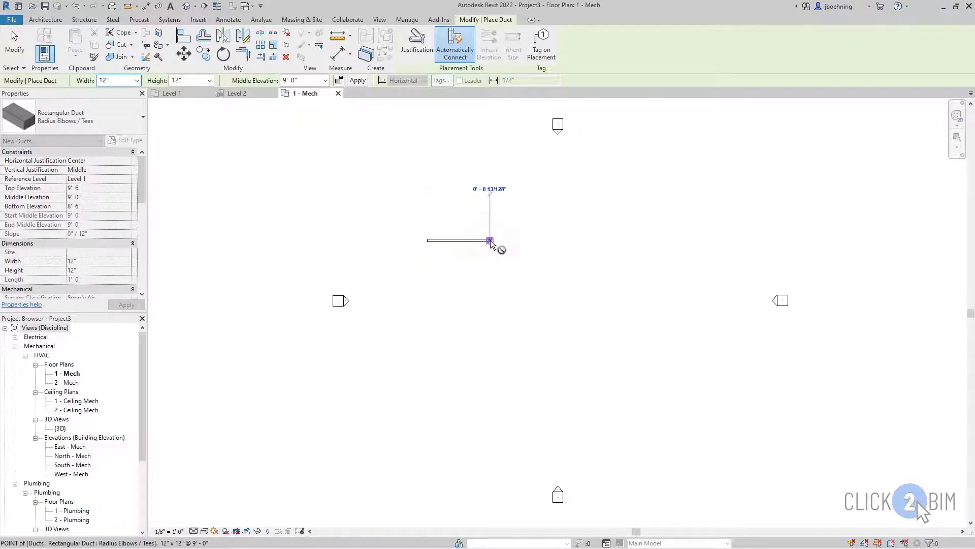
click(490, 271)
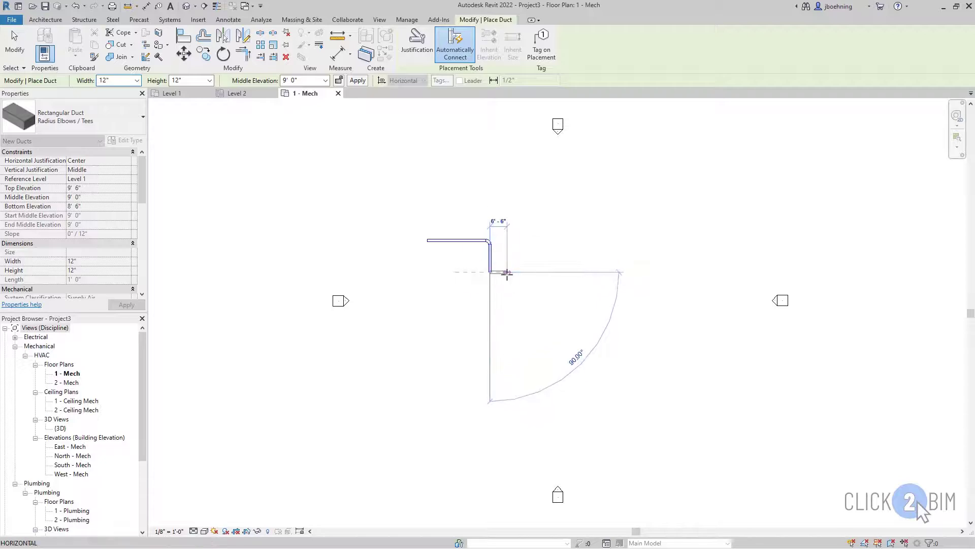
scroll(506, 273, up, 2)
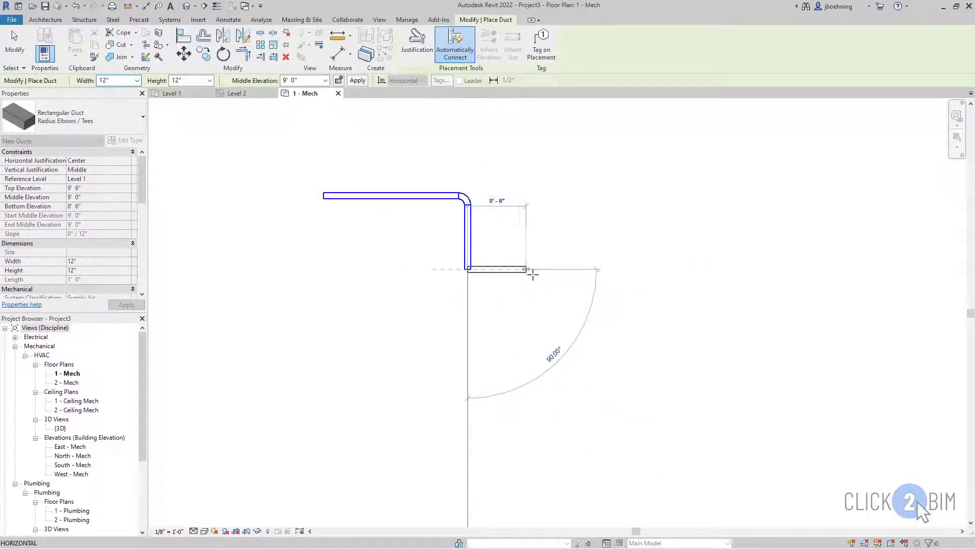
click(569, 270)
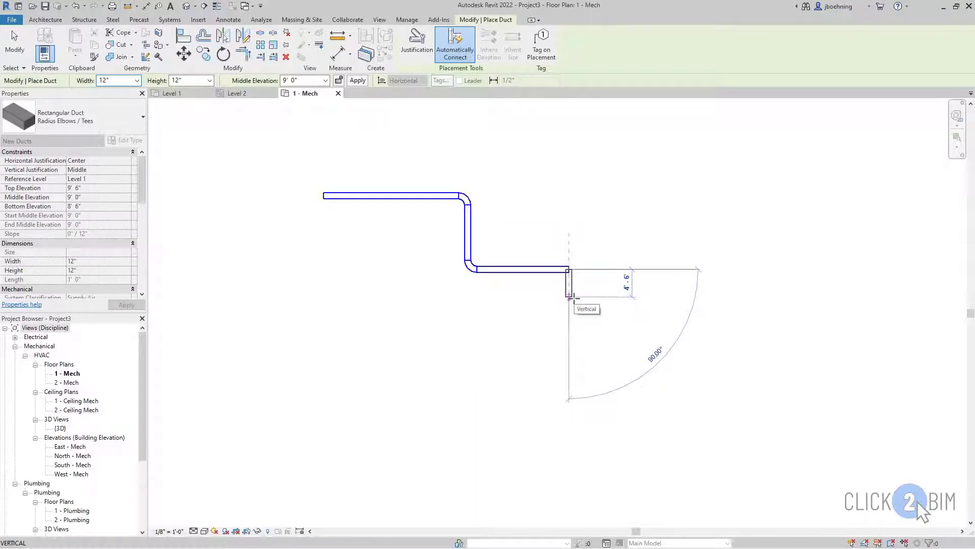
click(568, 325)
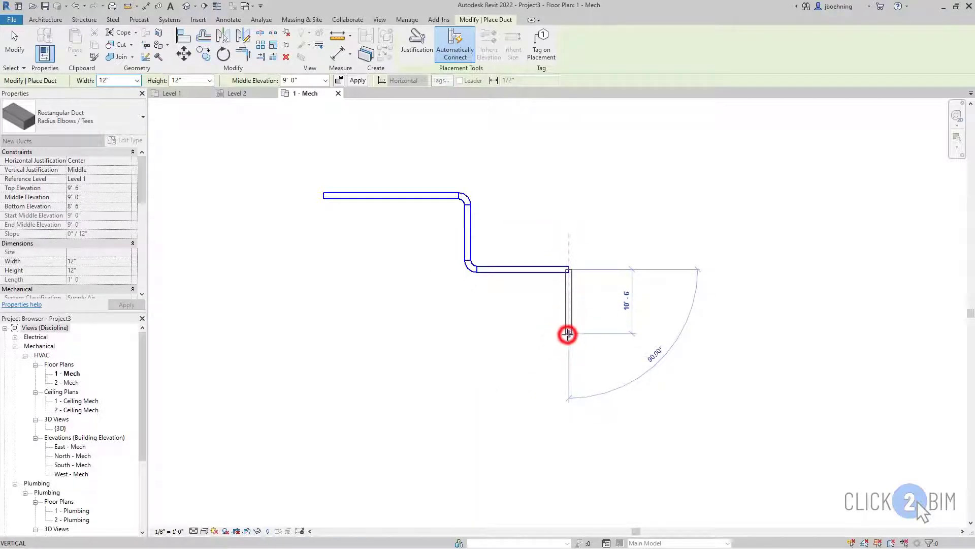
click(568, 334)
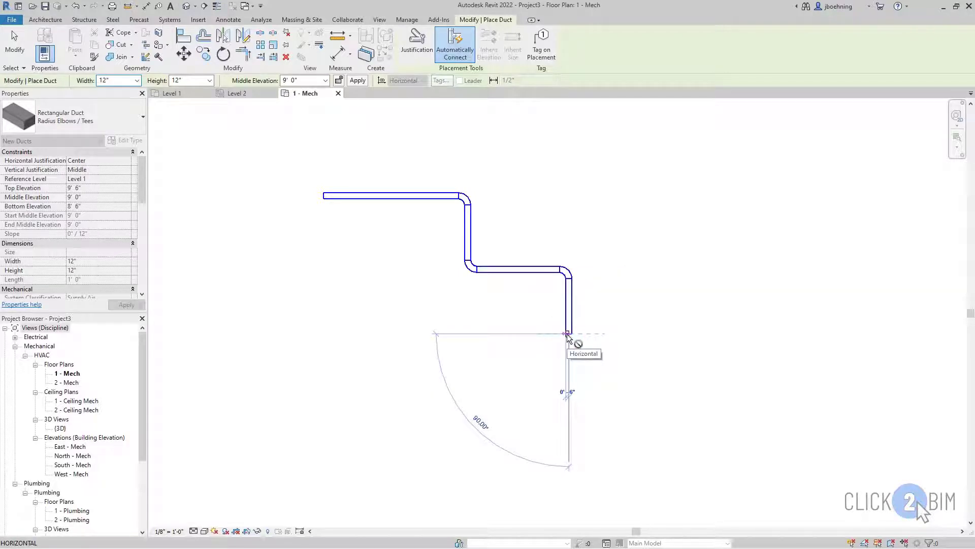
click(655, 333)
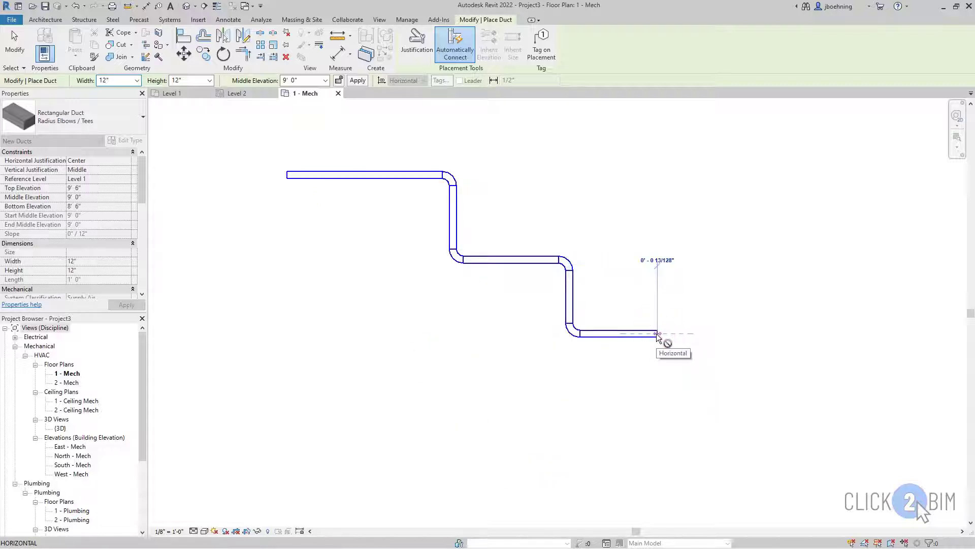
key(Escape)
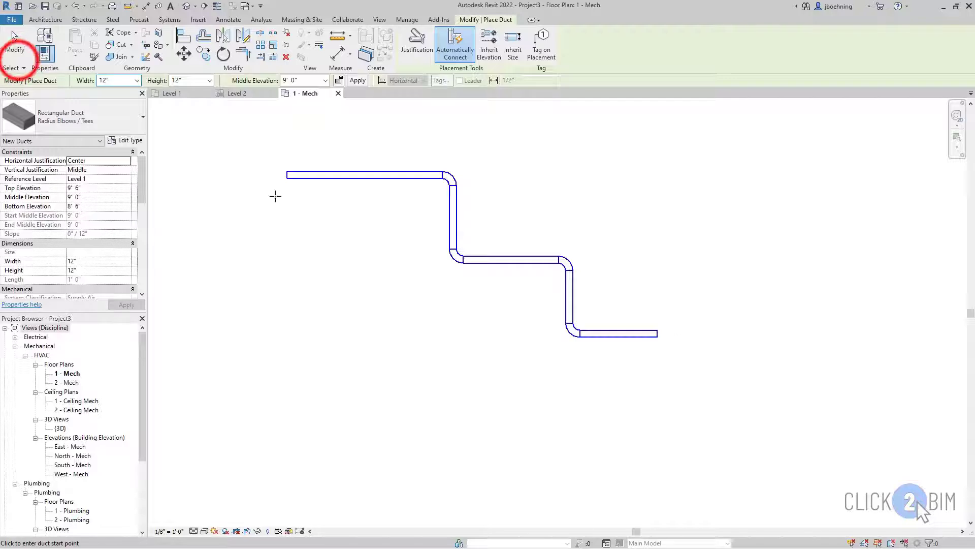
Draw a 6" Standard pipe run below the duct with horizontal, vertical, diagonal and horizontal legs
click(19, 60)
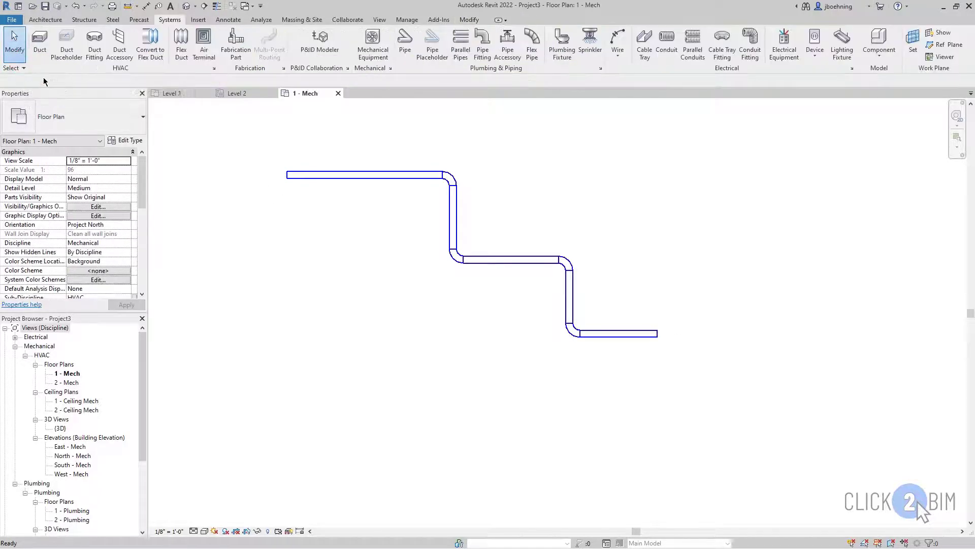
click(406, 60)
click(368, 374)
click(438, 375)
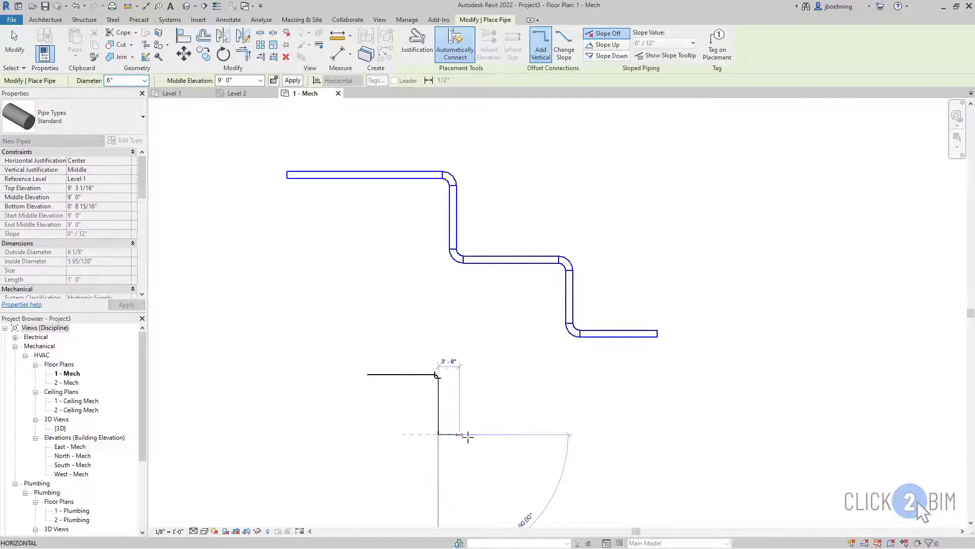
scroll(479, 462, up, 1)
middle_drag(479, 462, 483, 381)
scroll(483, 381, down, 1)
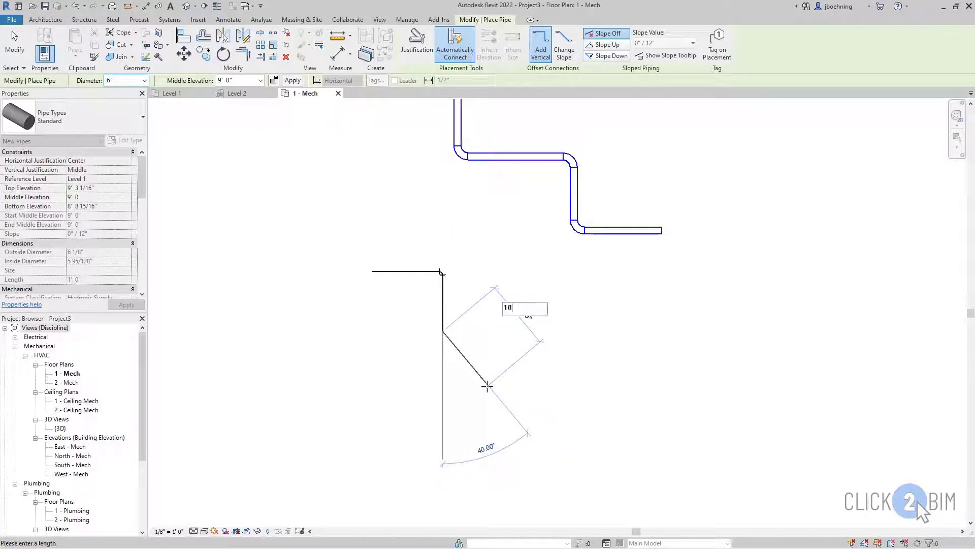
click(487, 385)
click(565, 385)
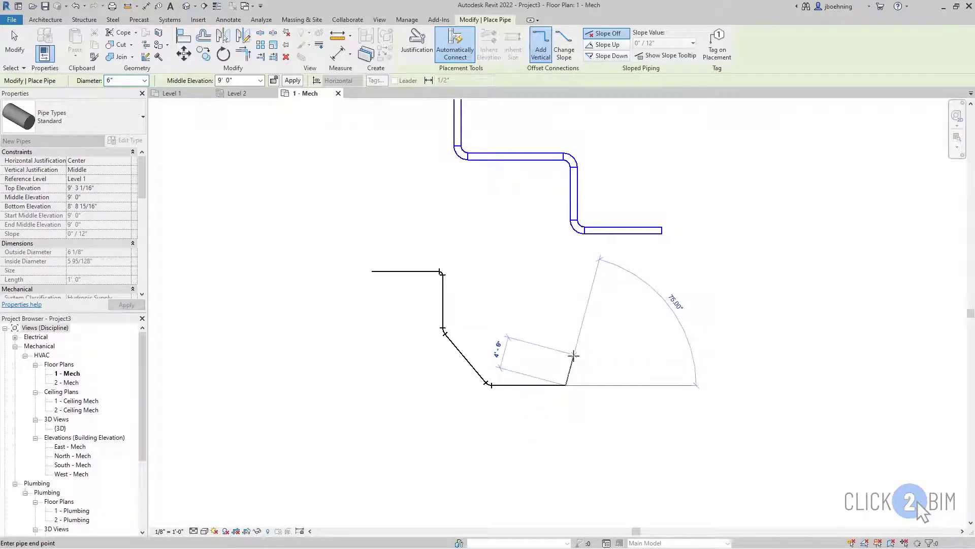
scroll(573, 356, up, 1)
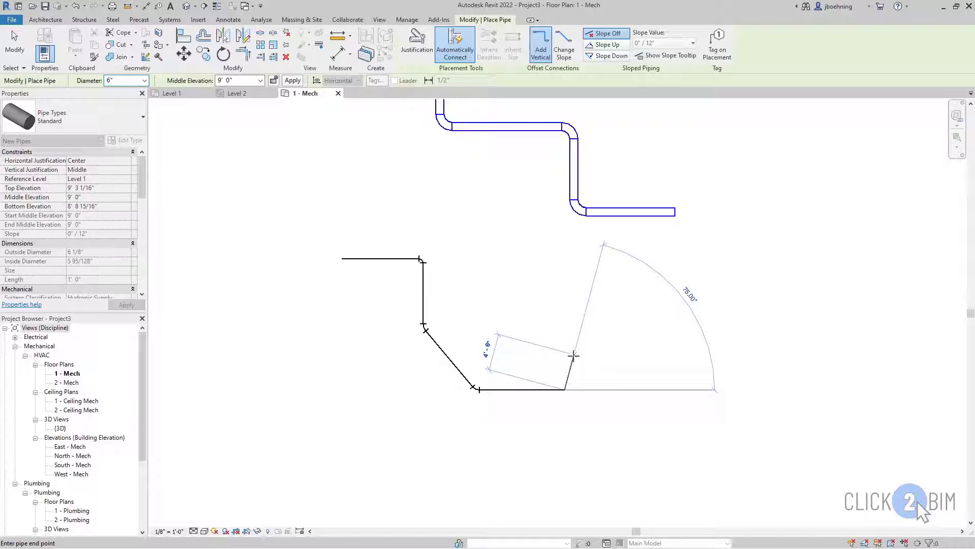
click(15, 46)
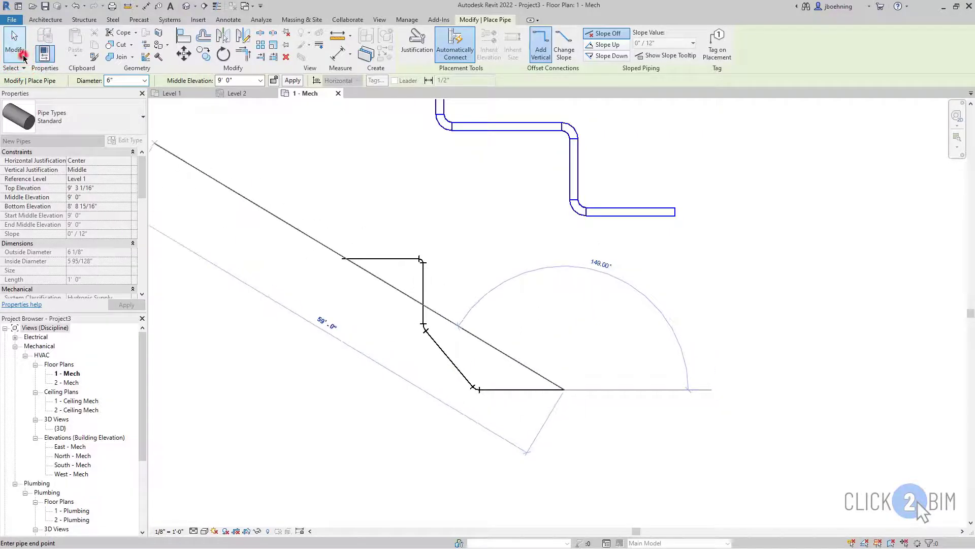
middle_drag(536, 294, 518, 370)
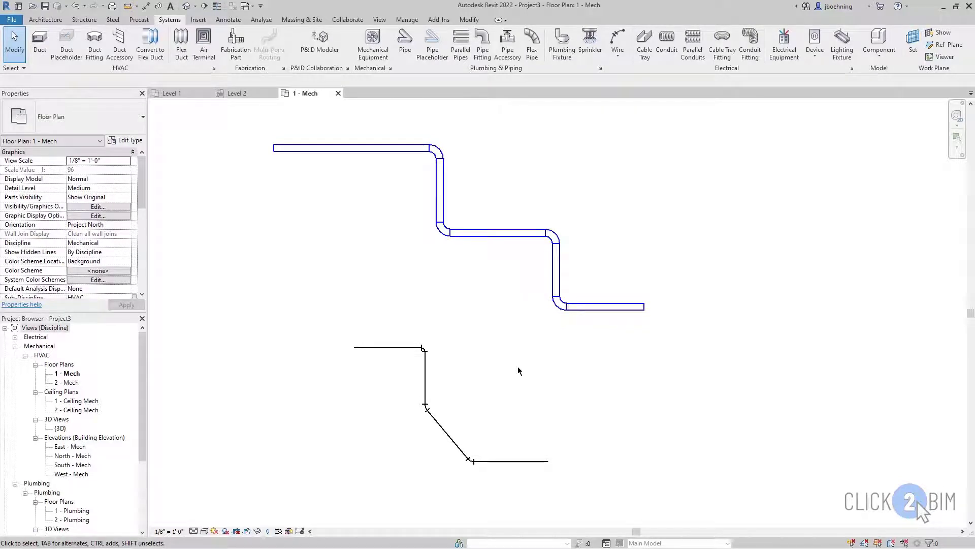
key(Tab)
click(517, 463)
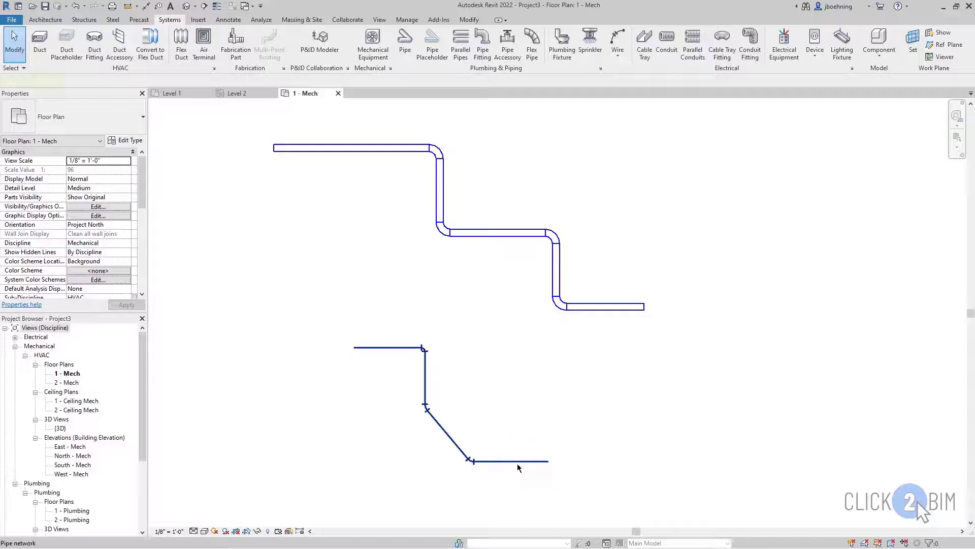
click(528, 393)
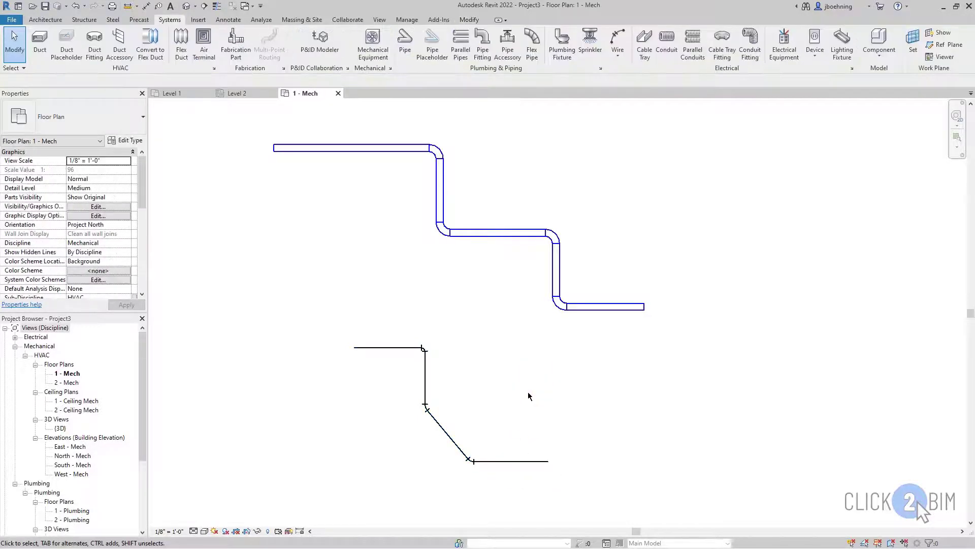
scroll(536, 382, down, 1)
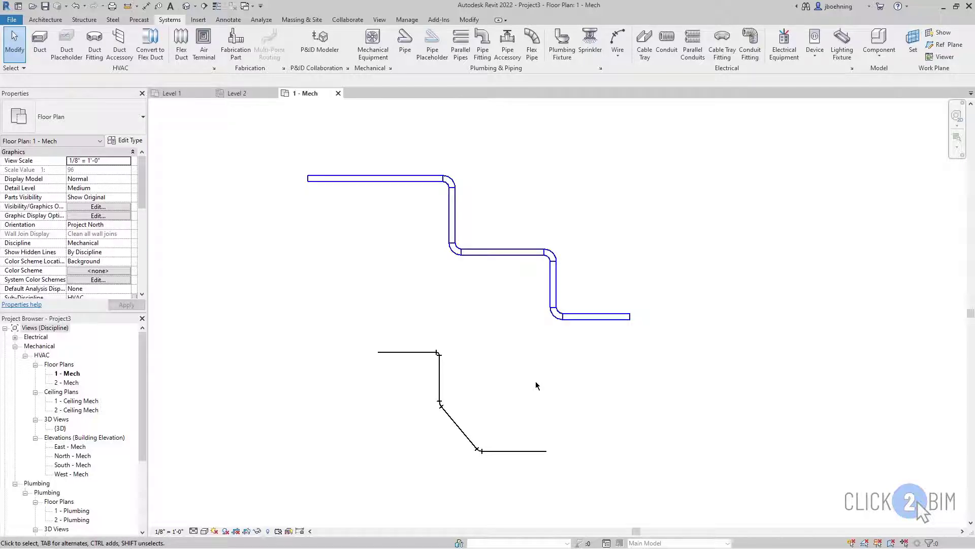
Review the Level 1 generic walls, then switch to the Level 2 structural plan
click(185, 94)
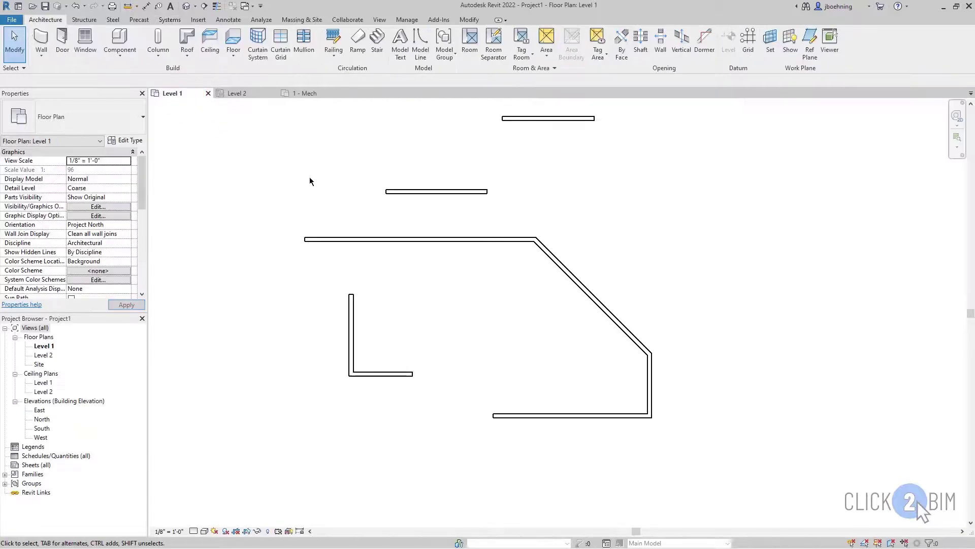
scroll(517, 316, down, 2)
middle_drag(517, 331, 459, 288)
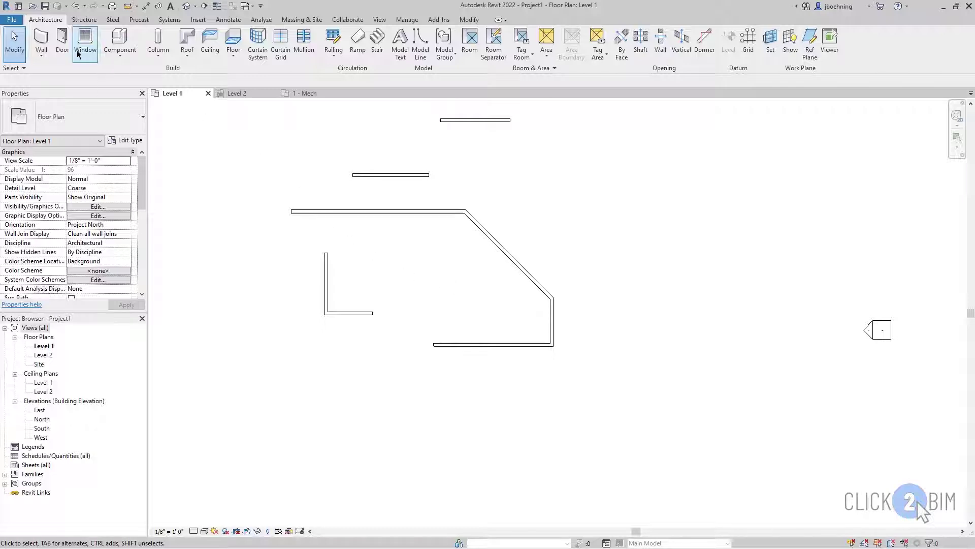
click(48, 41)
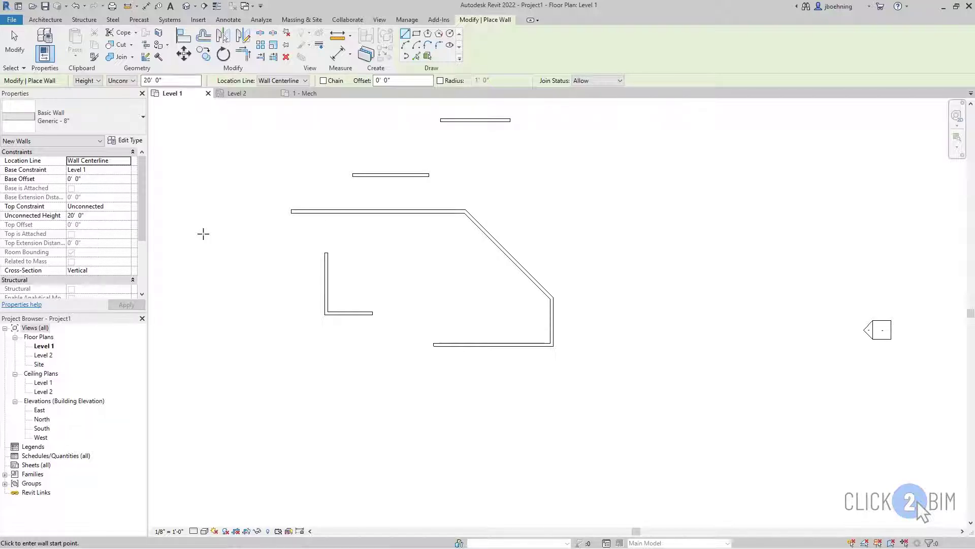
click(14, 38)
click(245, 95)
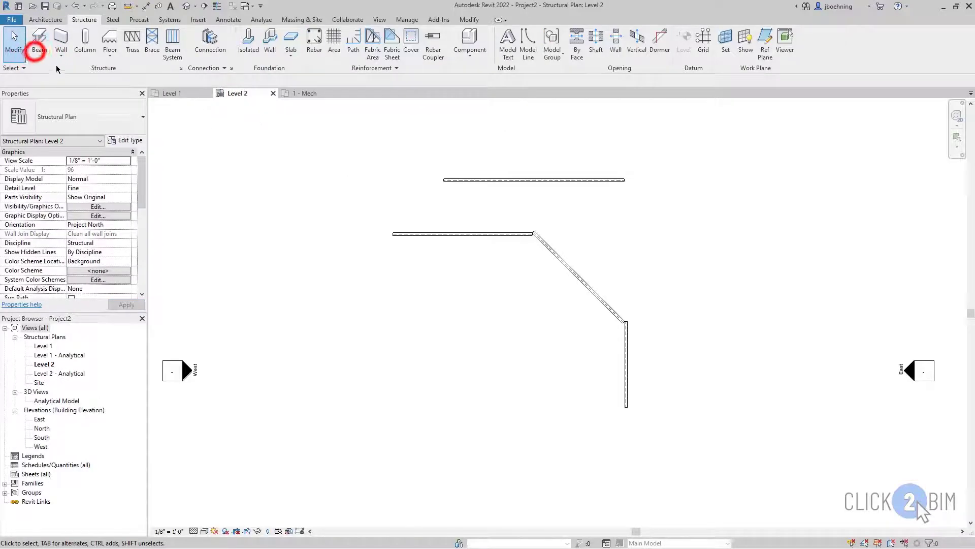
Start the Beam tool with the W12X26 type and Chain enabled on Level 2
click(39, 53)
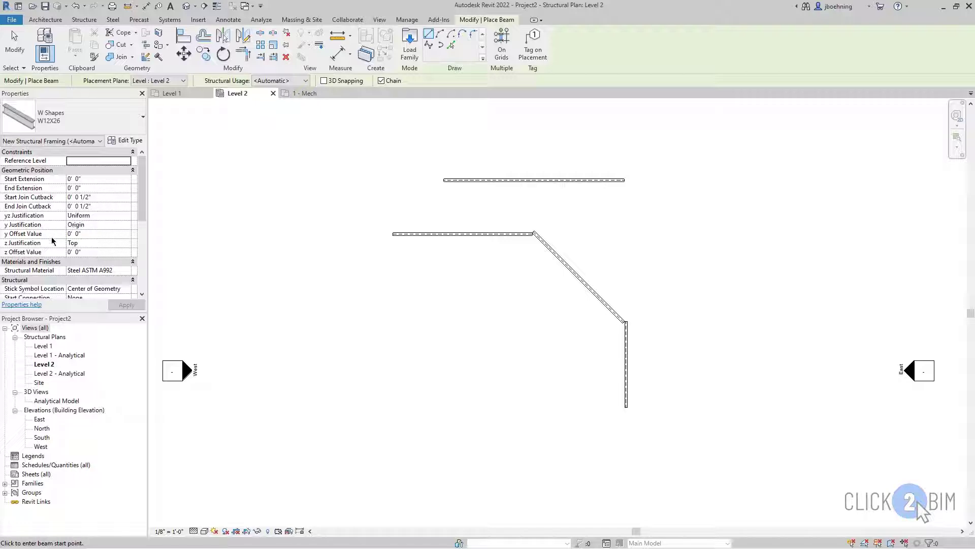
mouse_move(50, 236)
mouse_move(141, 211)
mouse_down()
mouse_move(143, 283)
mouse_move(142, 213)
mouse_up()
End beam placement and switch to the 1 - Mech plan showing the duct and pipe runs
click(14, 43)
click(307, 94)
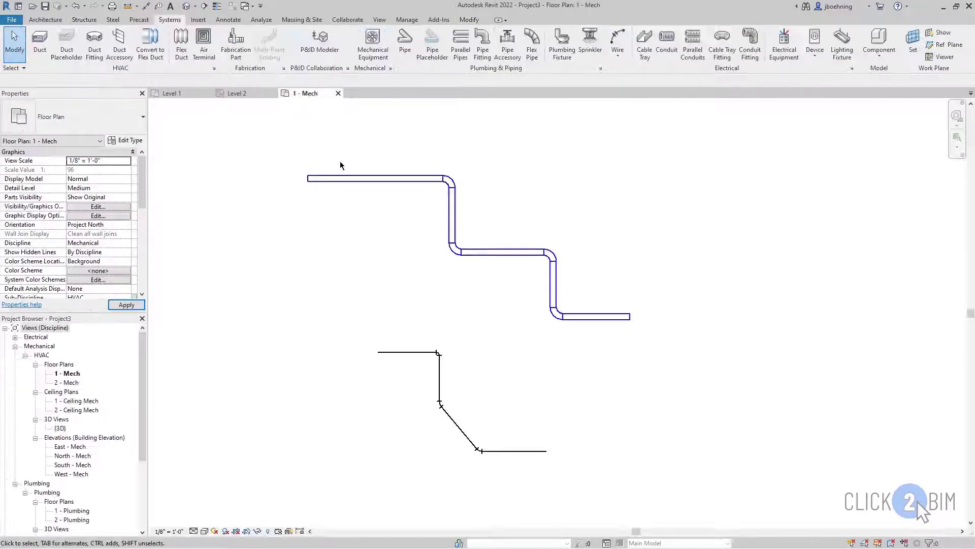
click(43, 54)
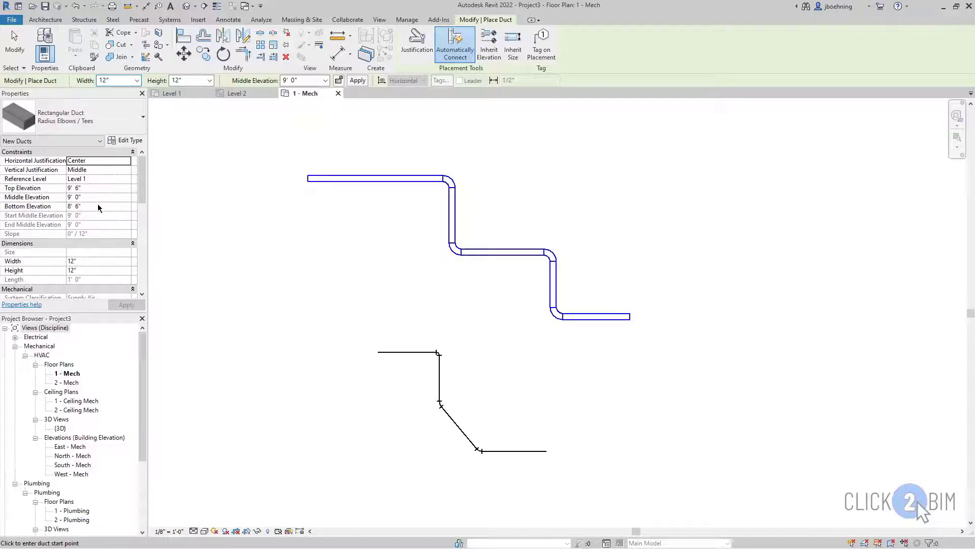
click(15, 45)
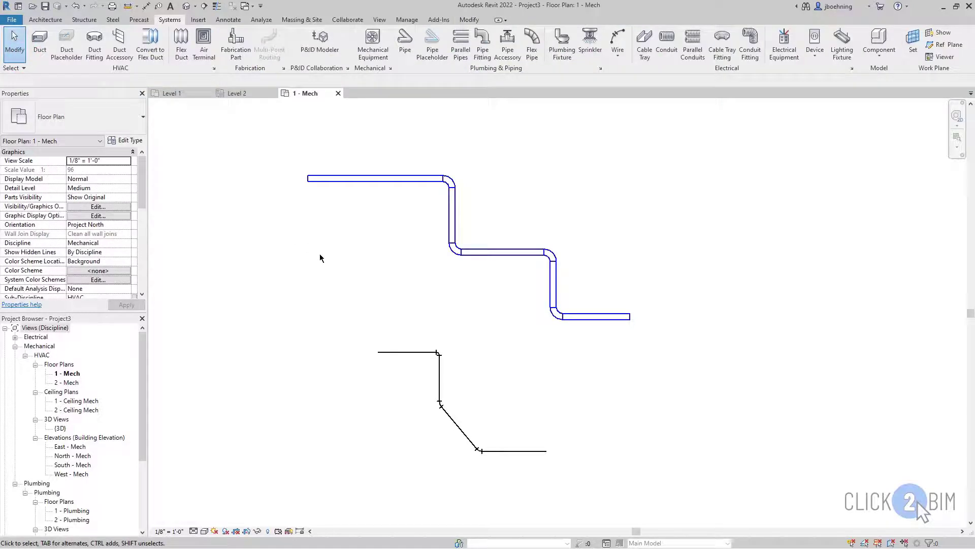